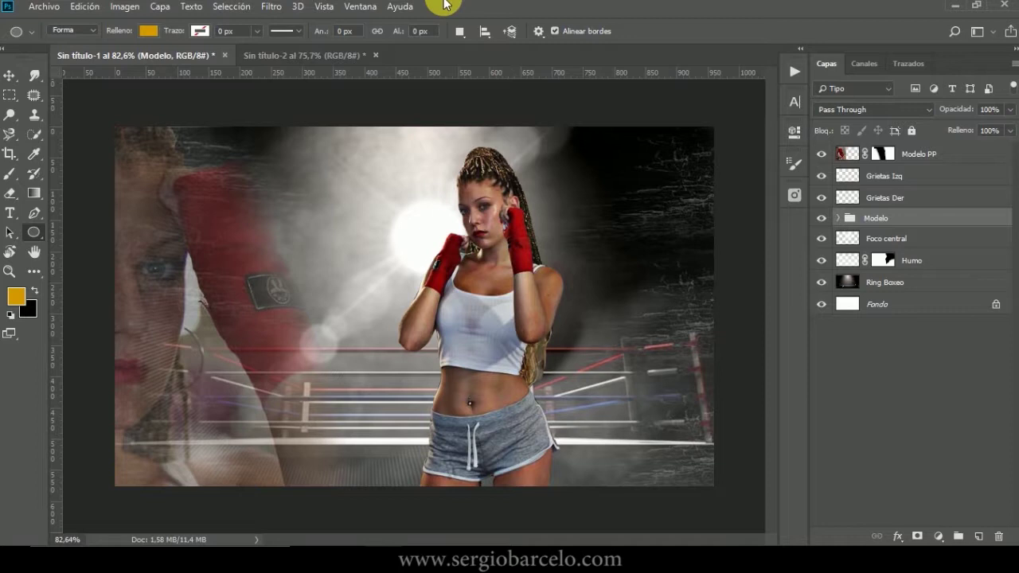
# - In the blank Sin título-2 document, set the foreground colour to red and draw an ellipse shape about 130 × 134 px near the top
pyautogui.click(303, 54)
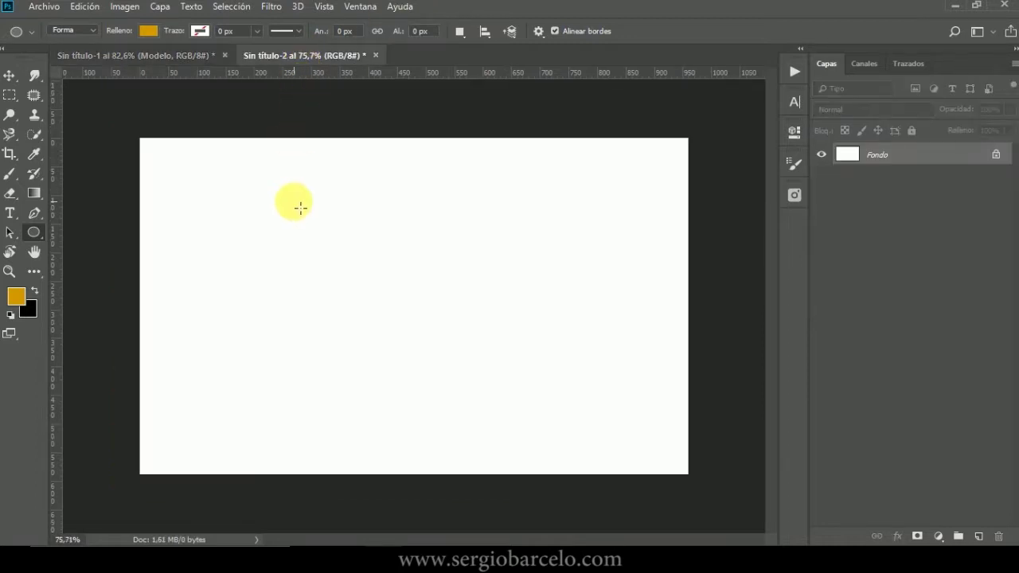
pyautogui.rightClick(37, 232)
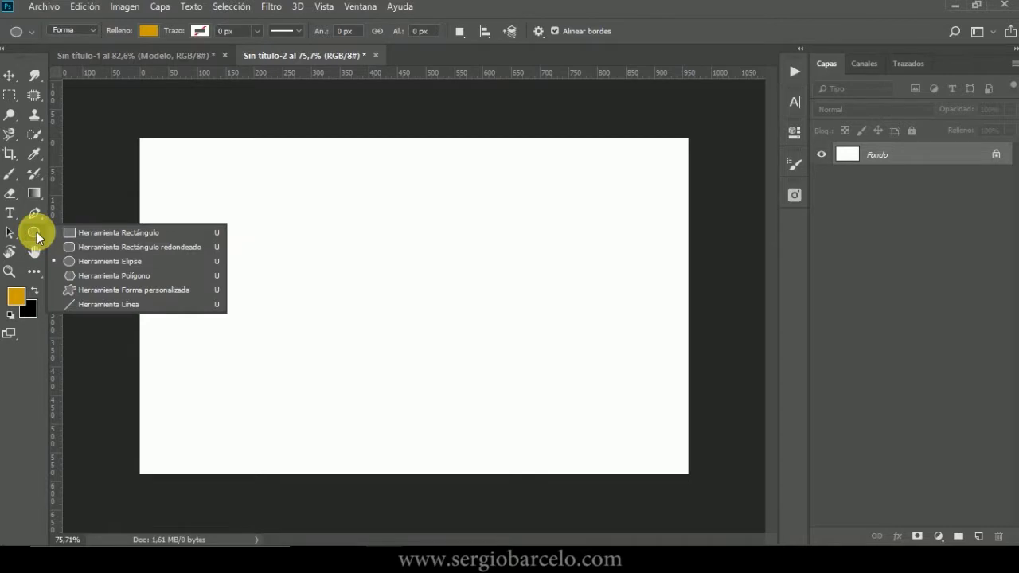
pyautogui.click(16, 297)
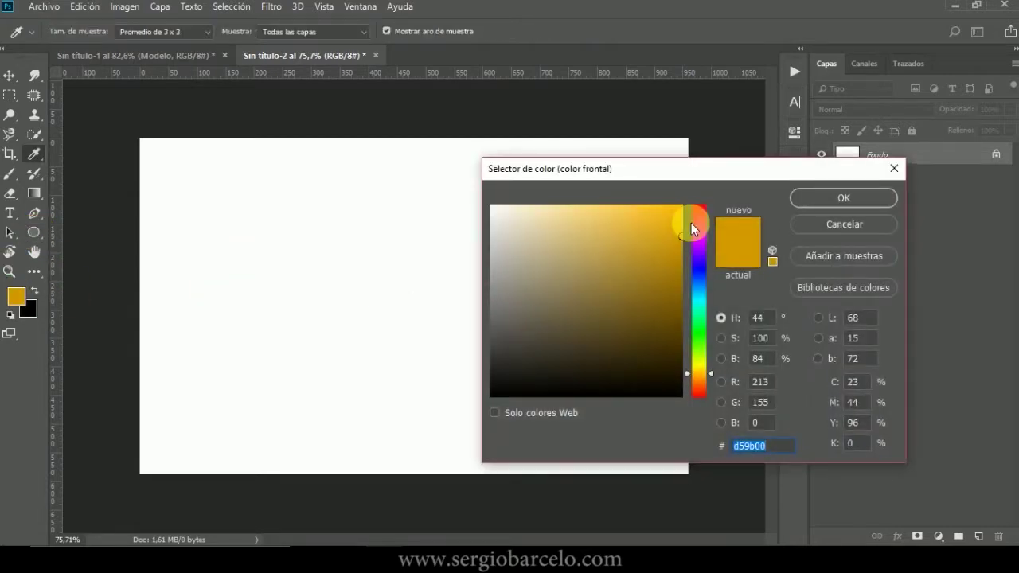
pyautogui.moveTo(693, 223); pyautogui.dragTo(693, 206)
pyautogui.click(797, 199)
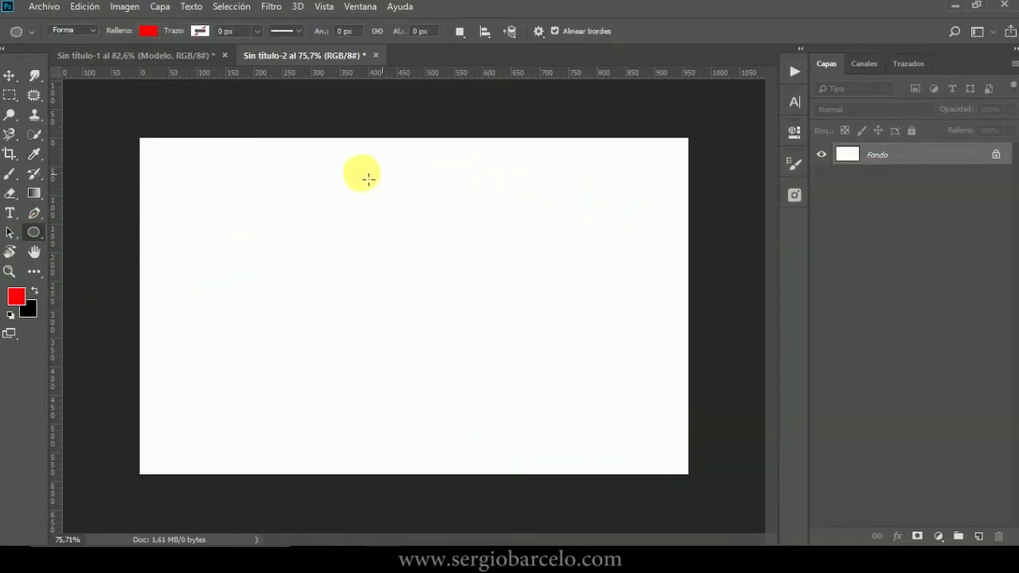
pyautogui.moveTo(361, 172); pyautogui.dragTo(439, 254)
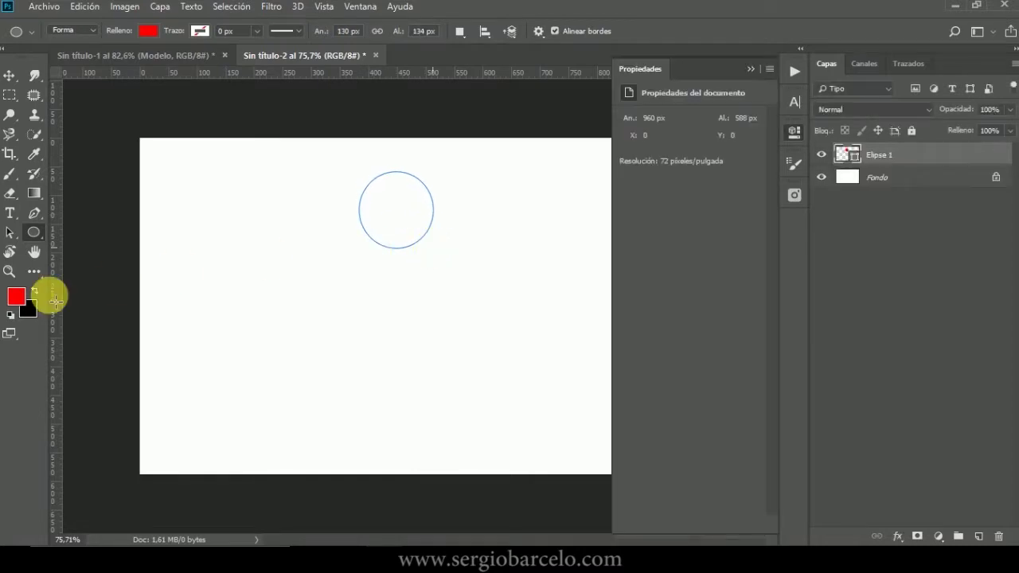
# - Set the foreground colour to dark green 1d6009 and draw a second ellipse about 144 px high below the red one, on a new layer
pyautogui.click(16, 298)
pyautogui.moveTo(701, 301); pyautogui.dragTo(701, 337)
pyautogui.moveTo(628, 314); pyautogui.dragTo(665, 324)
pyautogui.click(836, 199)
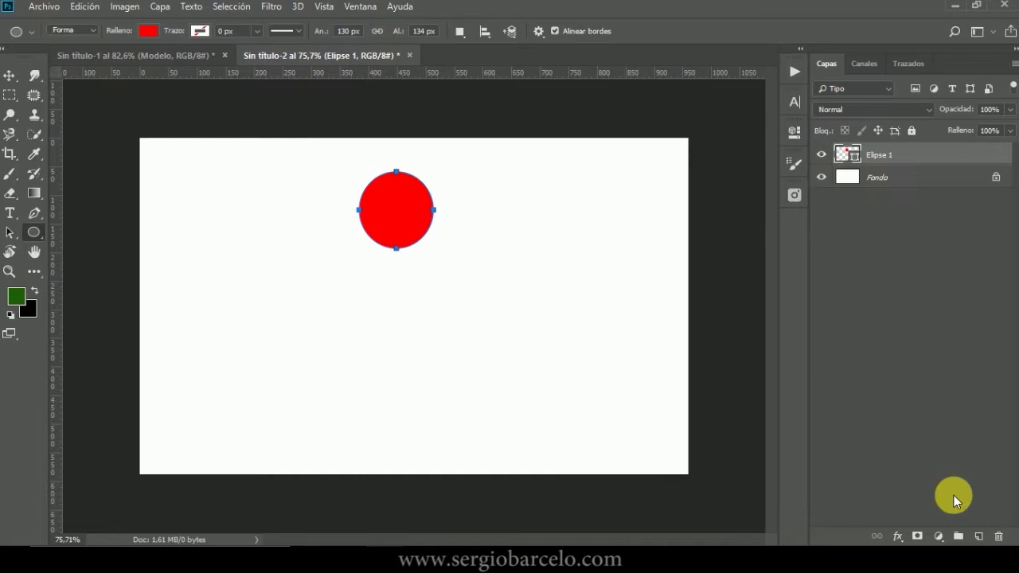
pyautogui.click(978, 536)
pyautogui.moveTo(364, 264); pyautogui.dragTo(449, 348)
# - Set the foreground colour to olive green and draw a third ellipse on a new layer below the dark green one
pyautogui.click(26, 296)
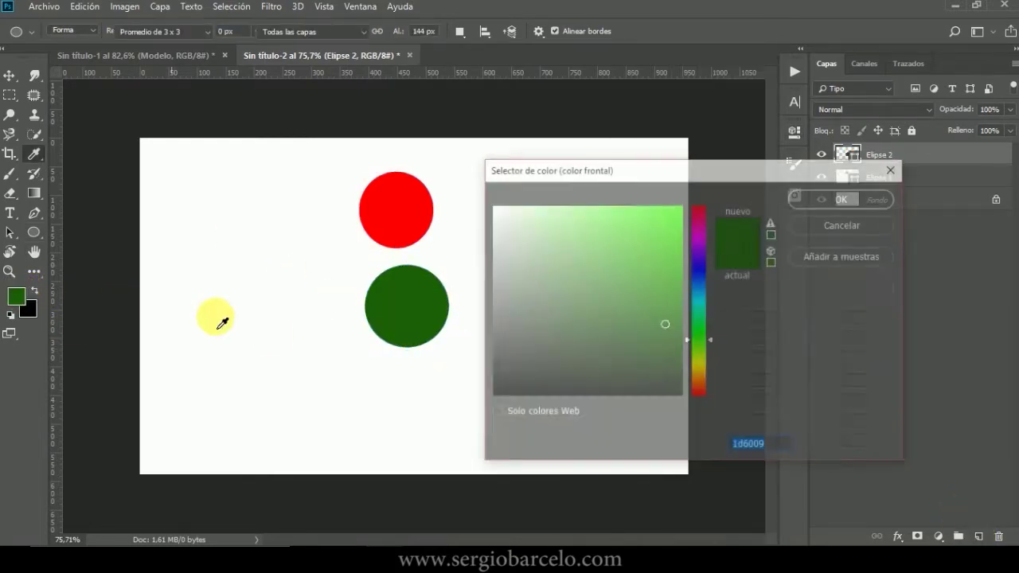
pyautogui.moveTo(699, 383); pyautogui.dragTo(699, 354)
pyautogui.moveTo(676, 295); pyautogui.dragTo(673, 266)
pyautogui.click(844, 203)
pyautogui.click(979, 537)
pyautogui.moveTo(367, 373); pyautogui.dragTo(412, 404)
pyautogui.click(752, 74)
# - Move the dark green and red circles slightly left so all three circles line up in a vertical column
pyautogui.click(9, 75)
pyautogui.click(872, 177)
pyautogui.moveTo(421, 288); pyautogui.dragTo(399, 286)
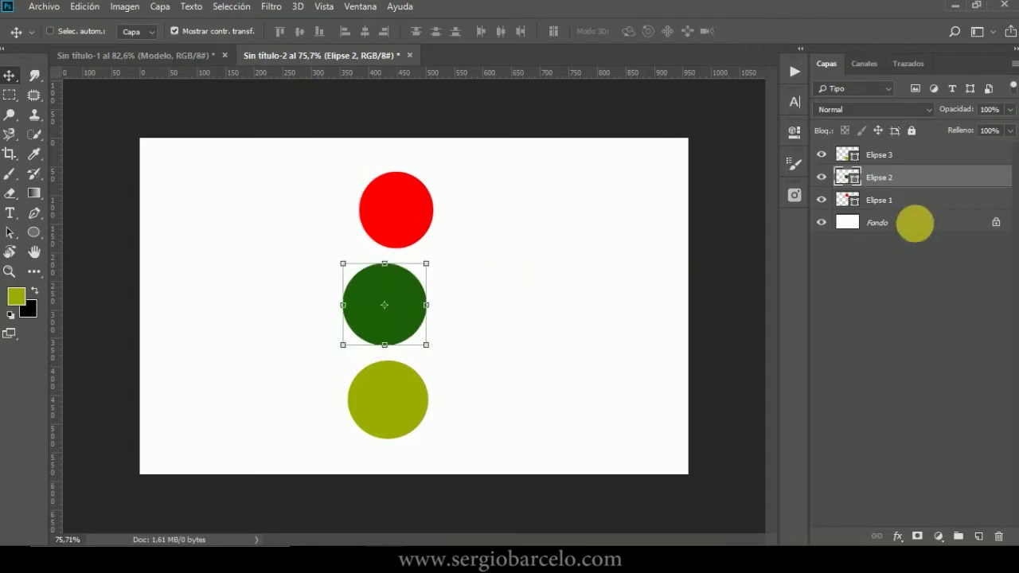
pyautogui.click(903, 200)
pyautogui.moveTo(411, 196); pyautogui.dragTo(404, 195)
# - Reorder the layers so that Elipse 1 is on top, followed by Elipse 2 and Elipse 3
pyautogui.moveTo(917, 205); pyautogui.dragTo(903, 151)
pyautogui.moveTo(903, 204); pyautogui.dragTo(893, 169)
pyautogui.click(879, 155)
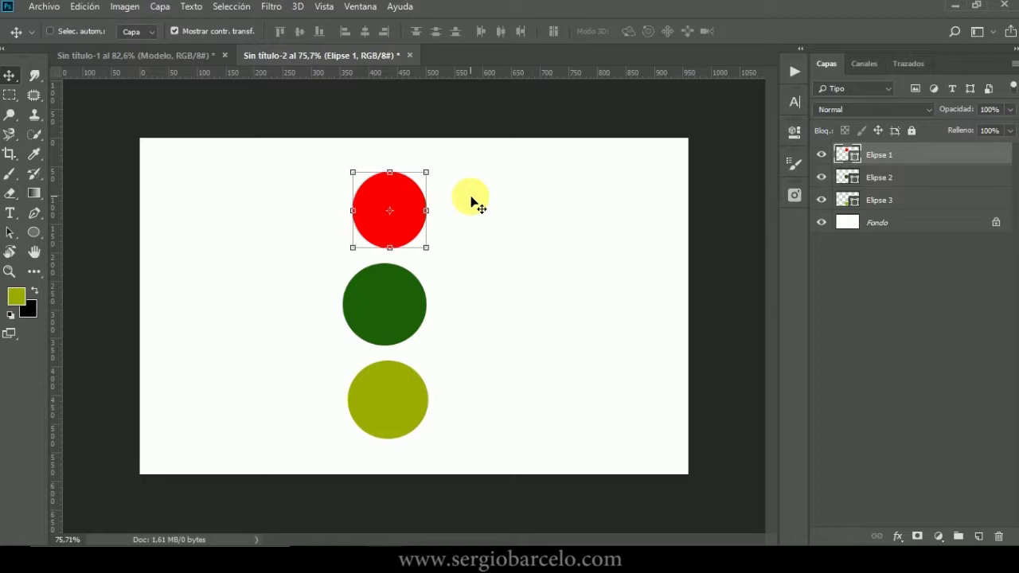
pyautogui.click(885, 176)
pyautogui.click(881, 155)
pyautogui.click(892, 180)
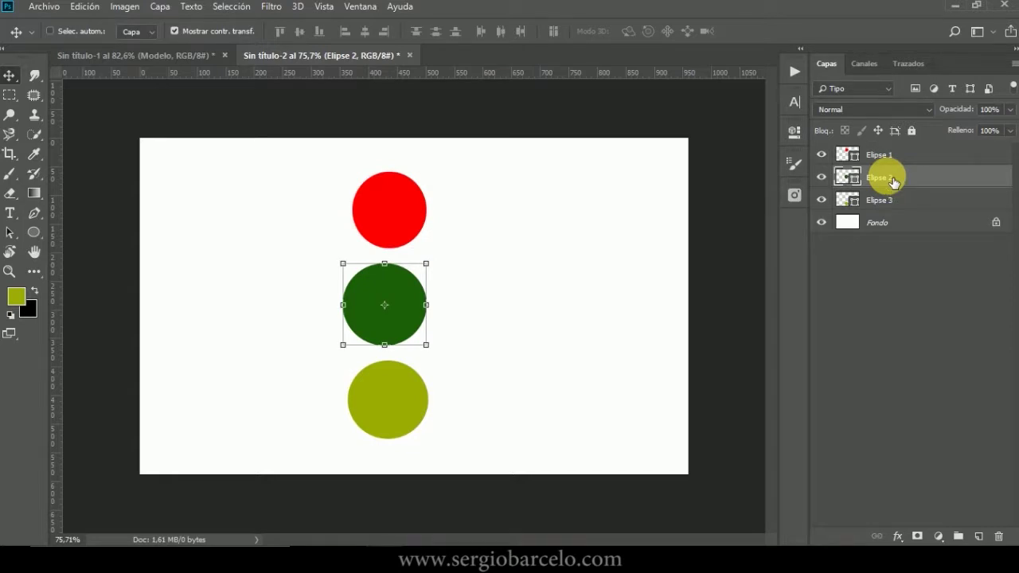
pyautogui.click(876, 199)
pyautogui.click(891, 178)
pyautogui.click(897, 201)
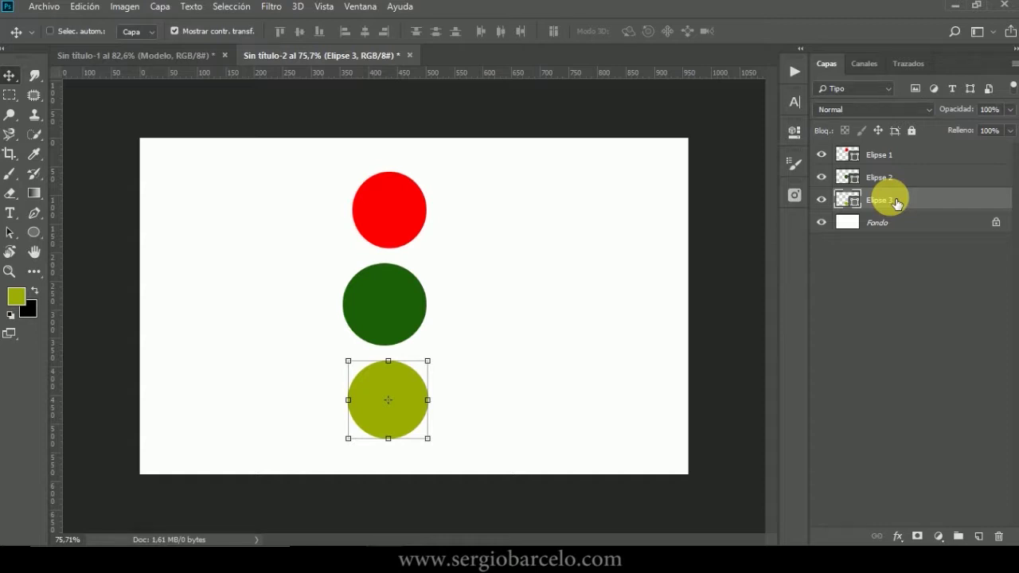
# - Rasterize the red circle's layer, Elipse 1
pyautogui.click(881, 153)
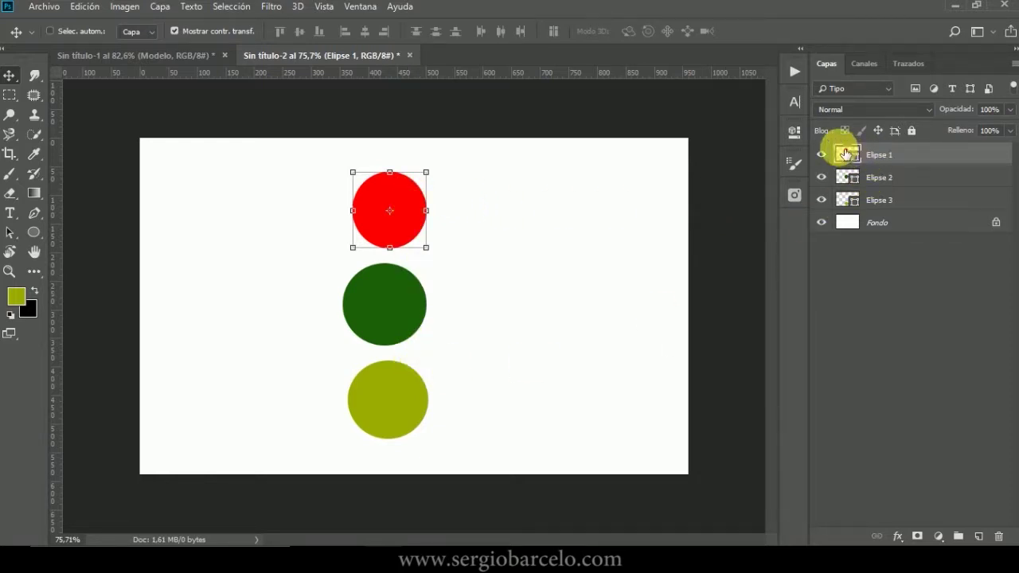
pyautogui.rightClick(889, 160)
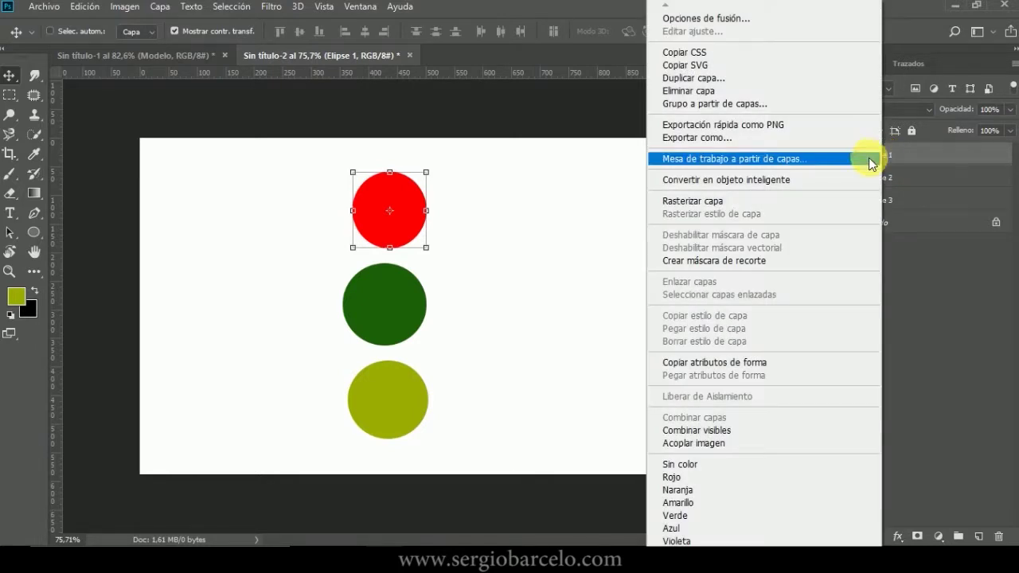
pyautogui.click(830, 200)
# - Convert the olive circle's layer, Elipse 3, into a smart object
pyautogui.click(890, 180)
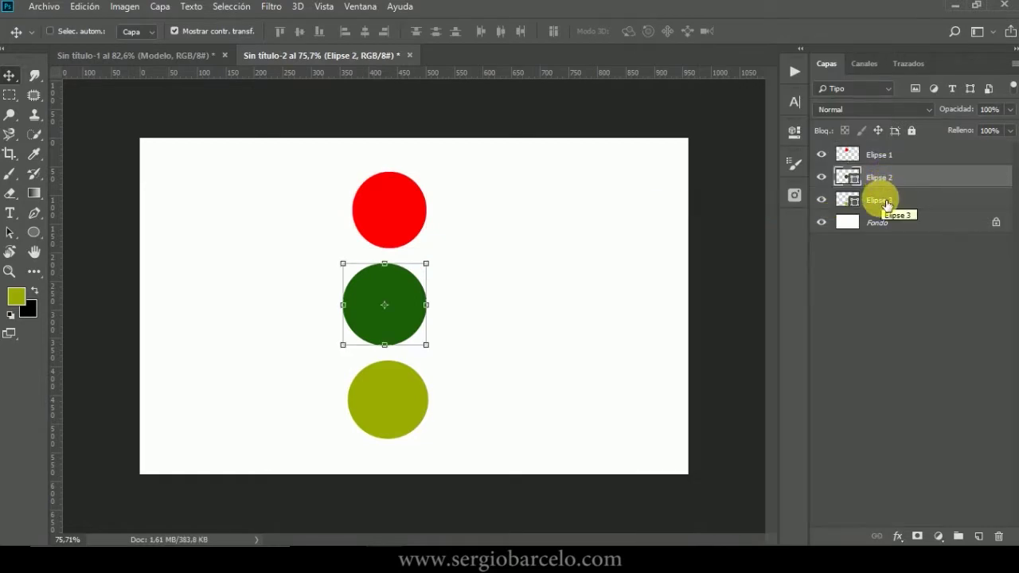
pyautogui.click(887, 204)
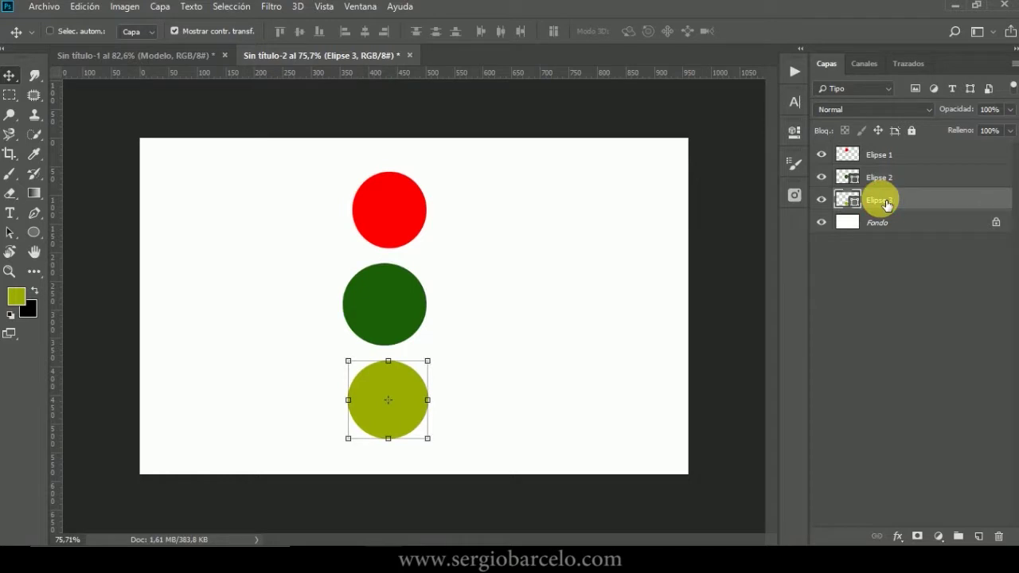
pyautogui.rightClick(884, 199)
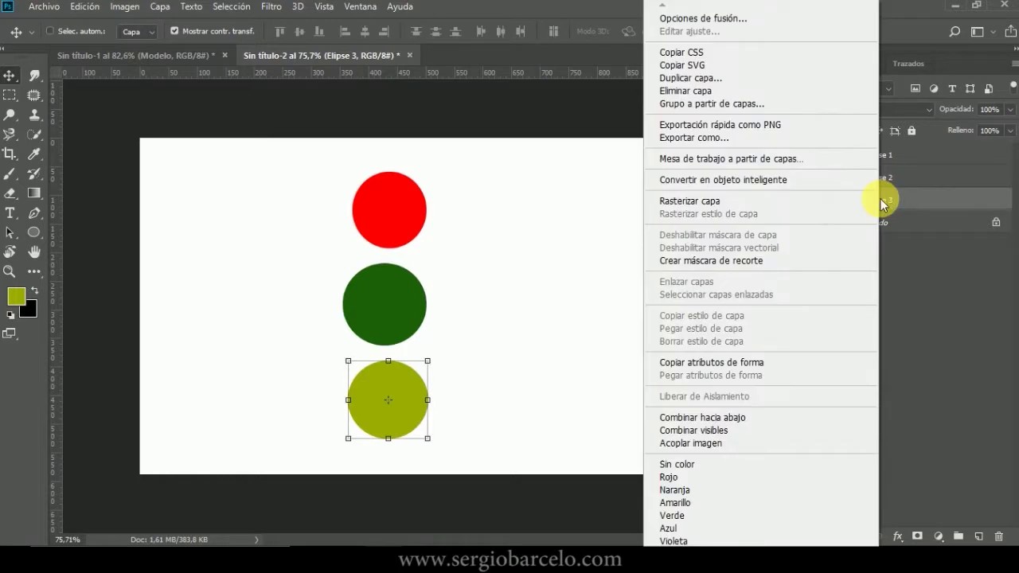
pyautogui.click(835, 181)
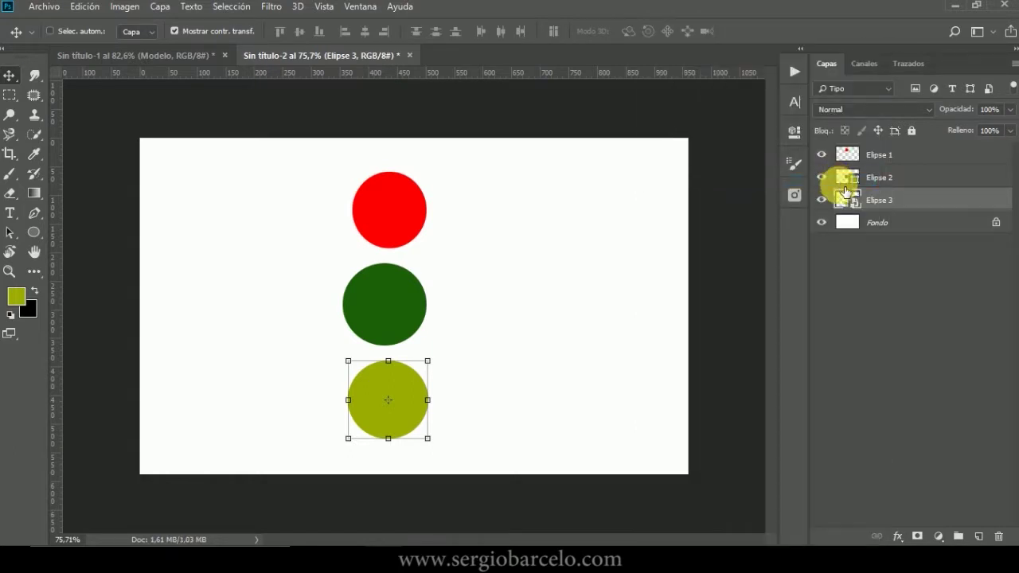
pyautogui.click(882, 159)
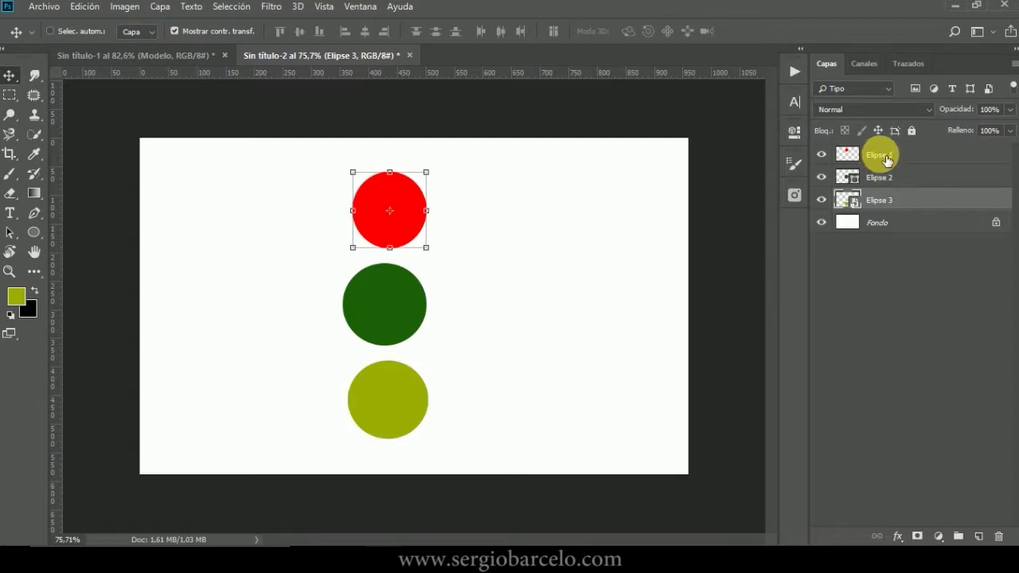
pyautogui.click(882, 175)
pyautogui.click(893, 203)
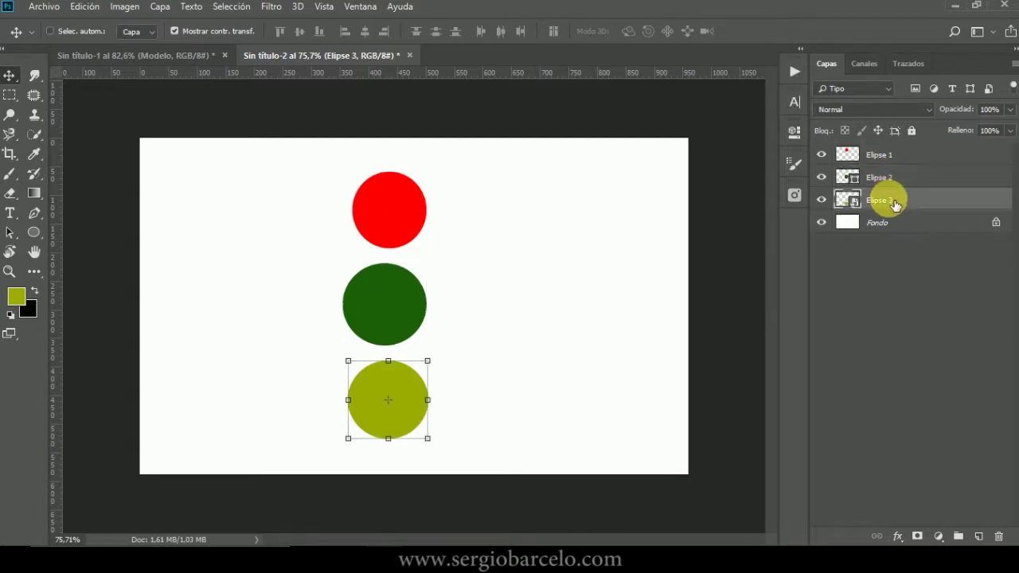
# - Rename the red circle's layer as Rasterizado
pyautogui.click(886, 157)
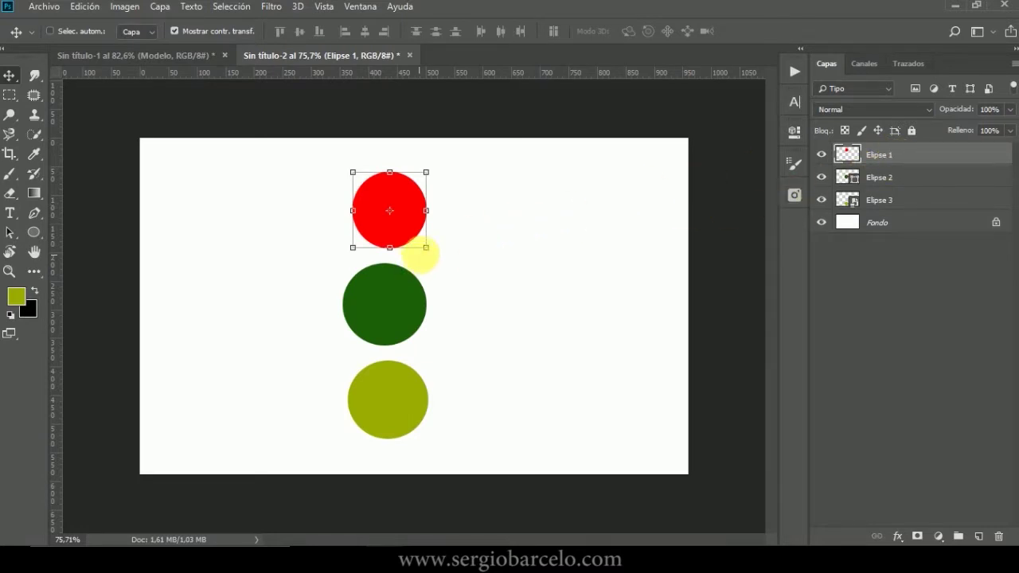
pyautogui.doubleClick(882, 156)
pyautogui.write('Rasterizado')
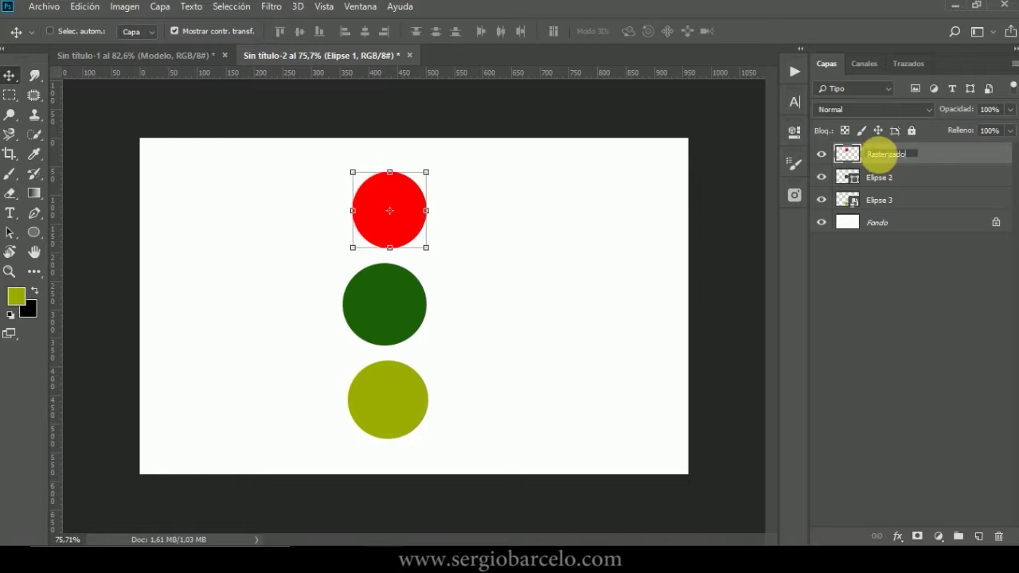
pyautogui.press('Return')
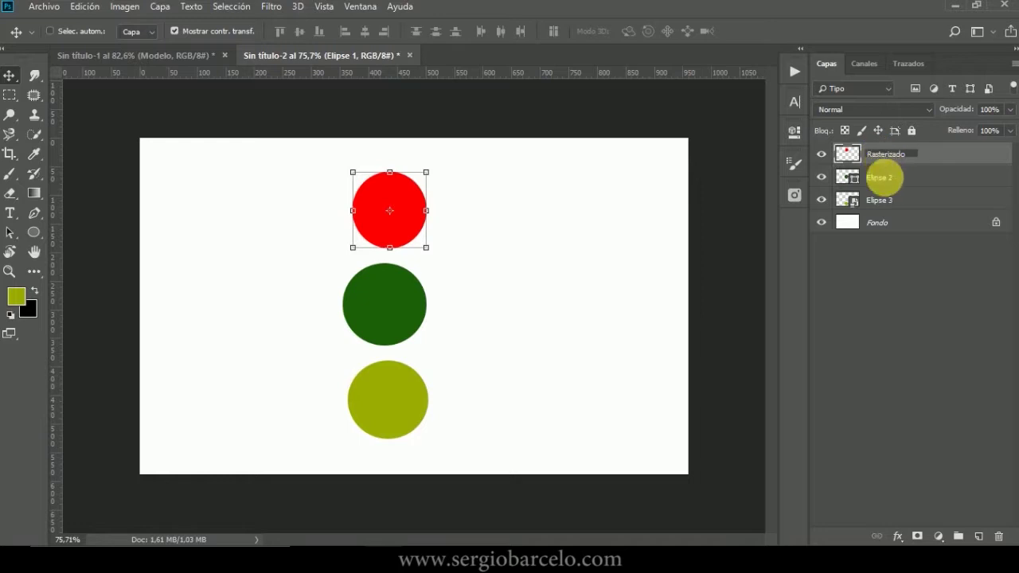
# - Rename the dark green circle's layer as Vectorizado and the olive circle's layer as Objeto Inteligente
pyautogui.doubleClick(881, 177)
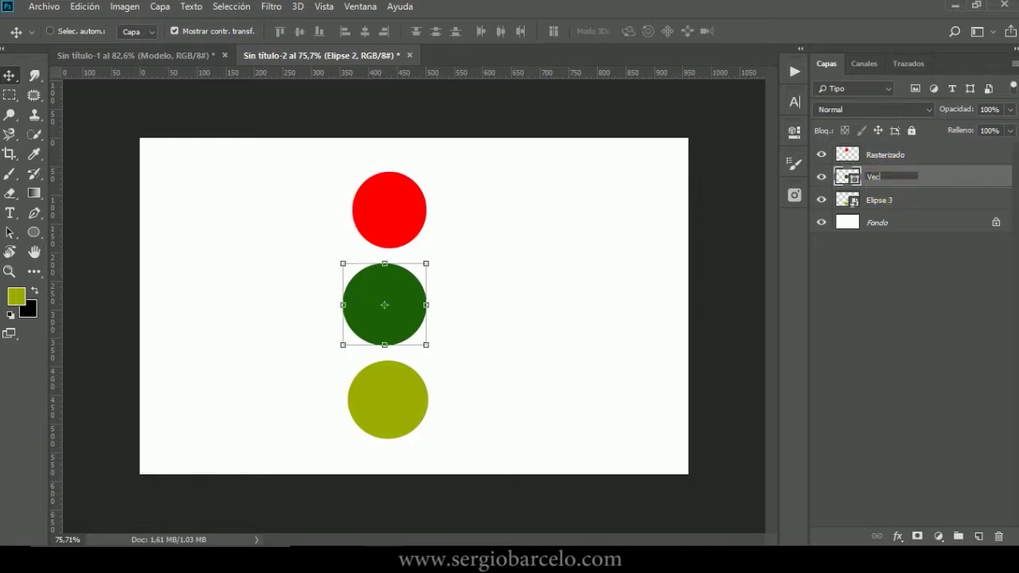
pyautogui.write('Vectorizado')
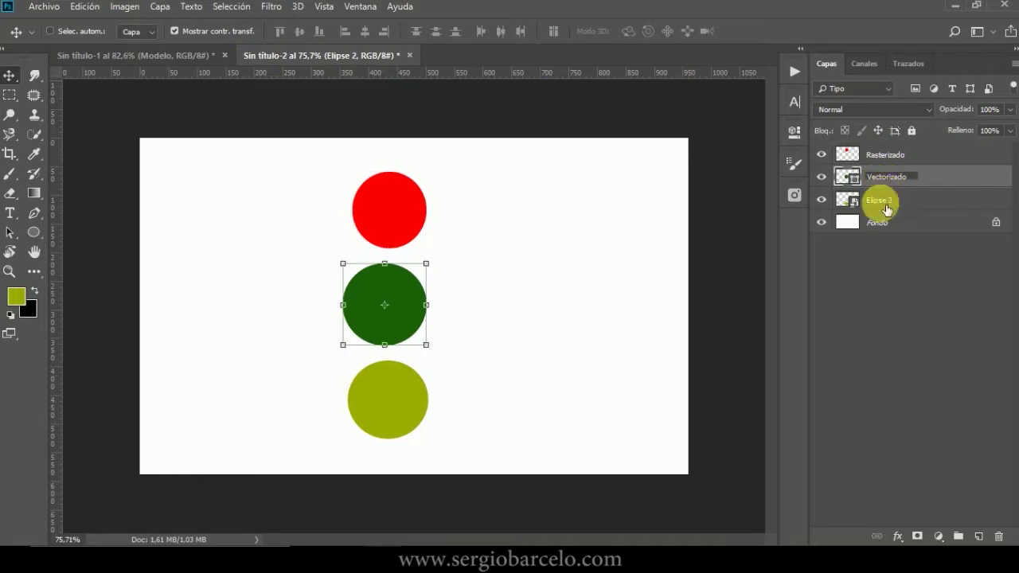
pyautogui.doubleClick(880, 199)
pyautogui.write('Objeto')
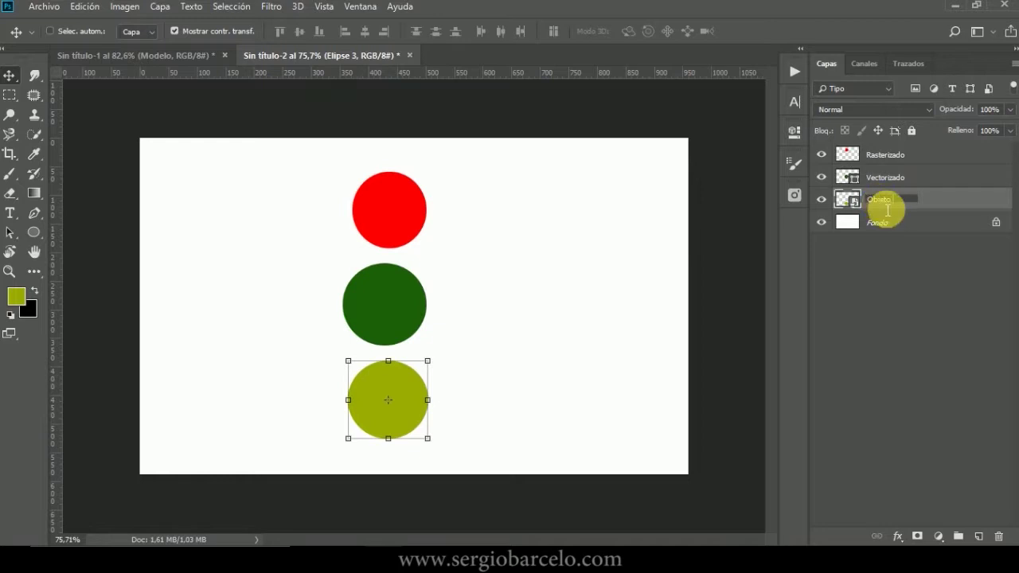
pyautogui.write(' Inteligente')
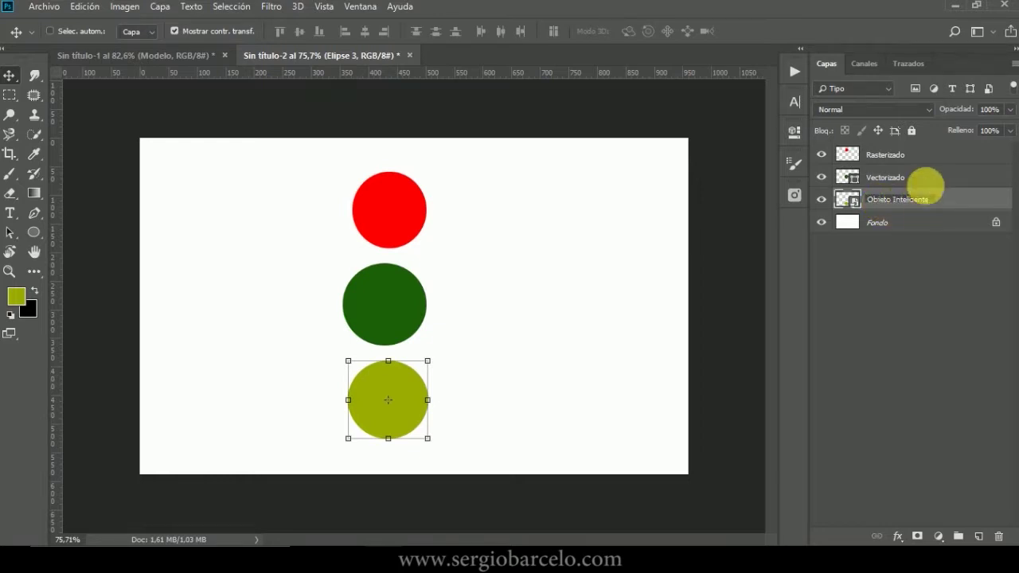
pyautogui.click(923, 177)
# - Scale the rasterized red circle up to about 584% and inspect its edge up close
pyautogui.click(891, 155)
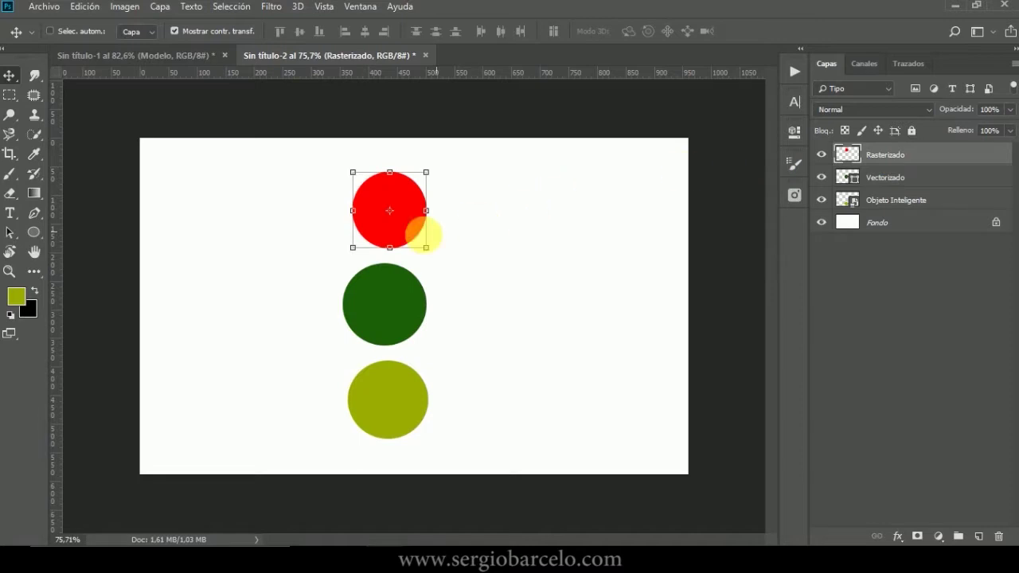
pyautogui.moveTo(426, 247); pyautogui.dragTo(613, 412)
pyautogui.moveTo(511, 311); pyautogui.dragTo(475, 249)
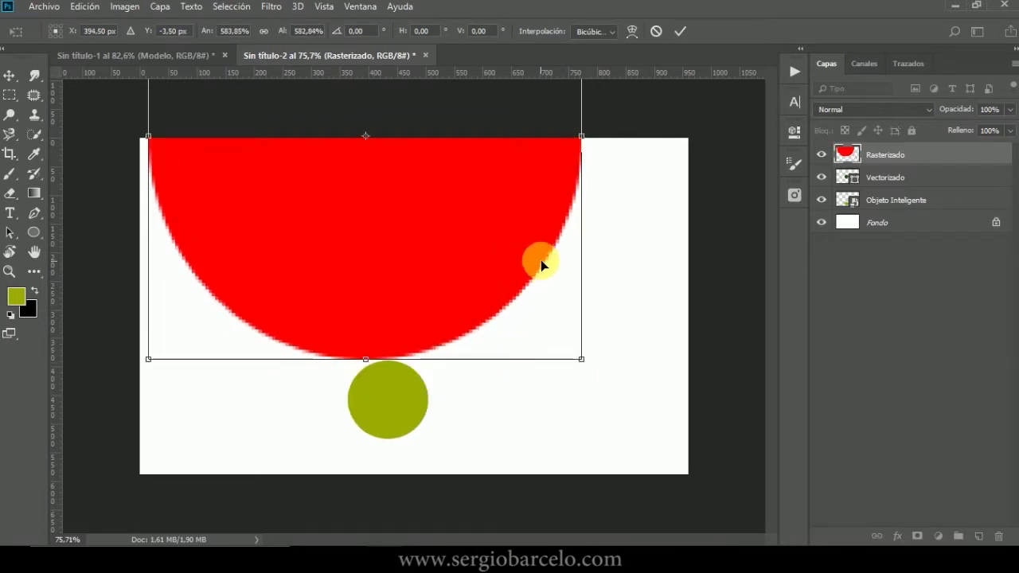
pyautogui.press('Return')
pyautogui.scroll(7, 541, 339)
pyautogui.scroll(3, 535, 316)
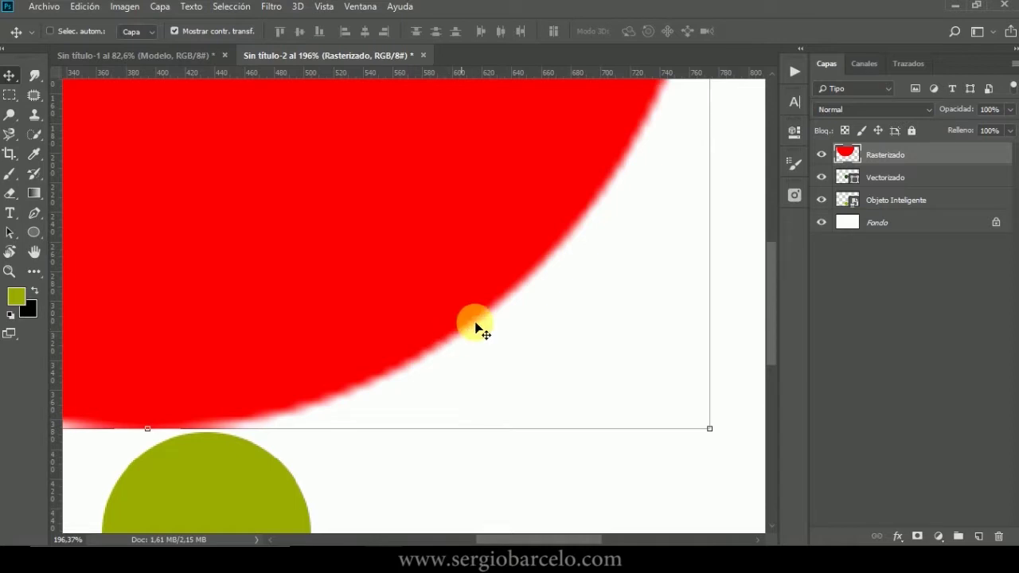
# - Undo the enlargement of the red circle
pyautogui.scroll(-2, 450, 323)
pyautogui.scroll(-10, 451, 320)
pyautogui.hotkey('ctrl', 'z')
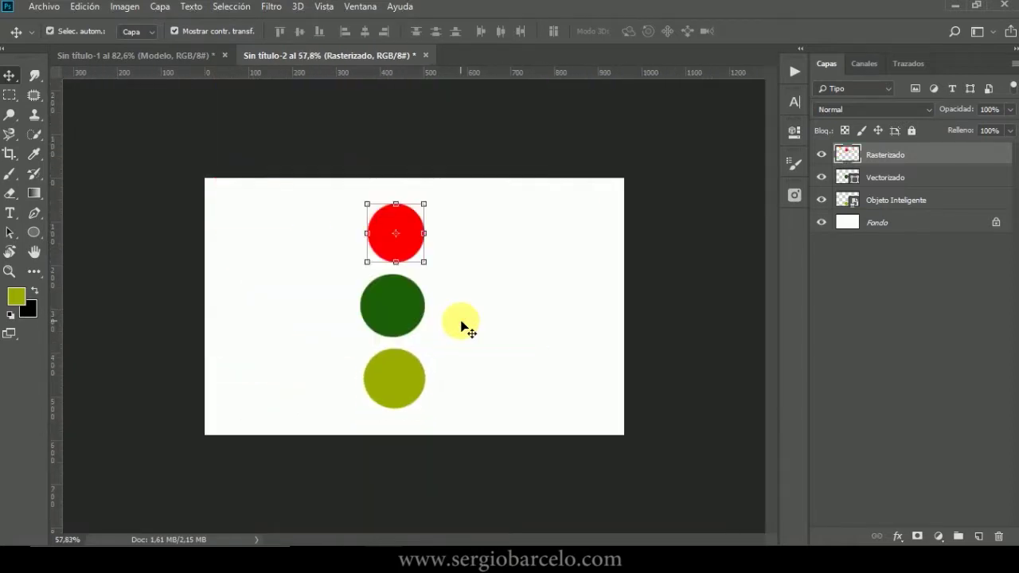
# - Scale the vector dark green circle up until it fills most of the canvas, and inspect its edge up close
pyautogui.click(884, 176)
pyautogui.moveTo(425, 340); pyautogui.dragTo(614, 447)
pyautogui.moveTo(531, 419); pyautogui.dragTo(421, 220)
pyautogui.moveTo(470, 290); pyautogui.dragTo(620, 433)
pyautogui.moveTo(512, 345); pyautogui.dragTo(496, 319)
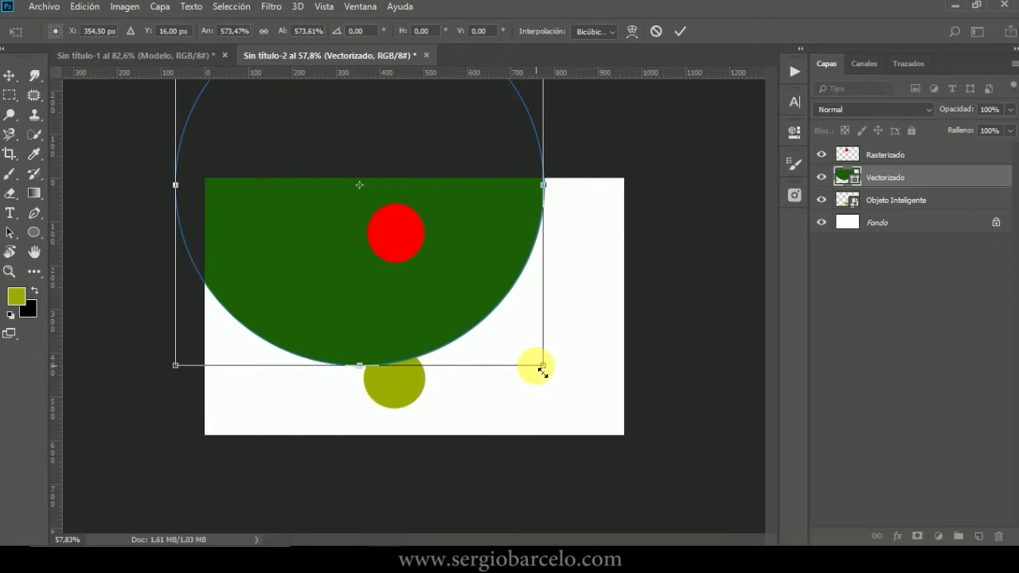
pyautogui.moveTo(536, 364); pyautogui.dragTo(591, 413)
pyautogui.press('Return')
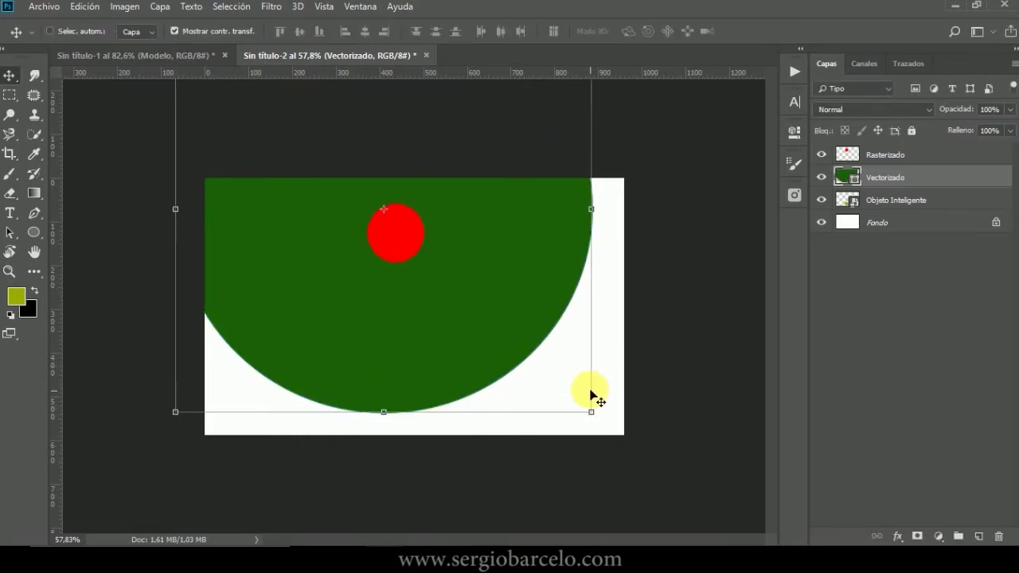
pyautogui.hotkey('ctrl', '+')
pyautogui.scroll(5, 584, 385)
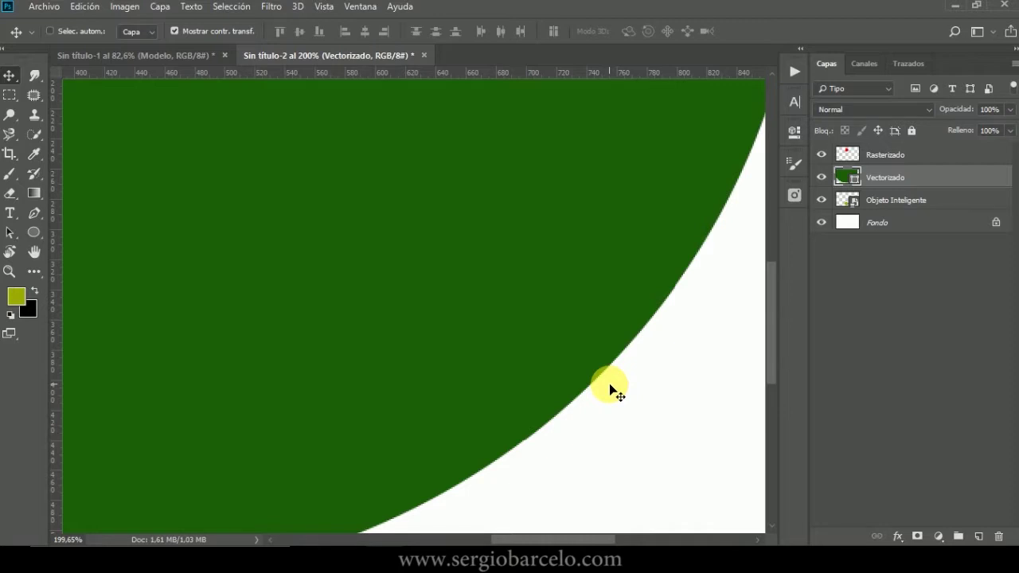
# - Undo the enlargement of the dark green circle
pyautogui.hotkey('ctrl', '0')
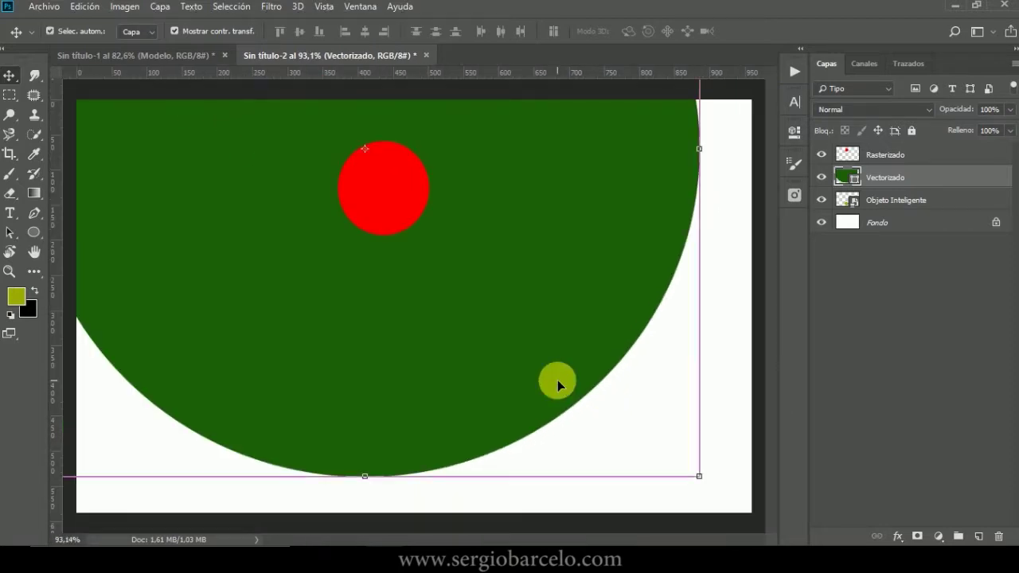
pyautogui.hotkey('ctrl', 'z')
# - Try enlarging the olive smart object circle across most of the canvas, inspect its edge, and undo the scaling
pyautogui.click(955, 200)
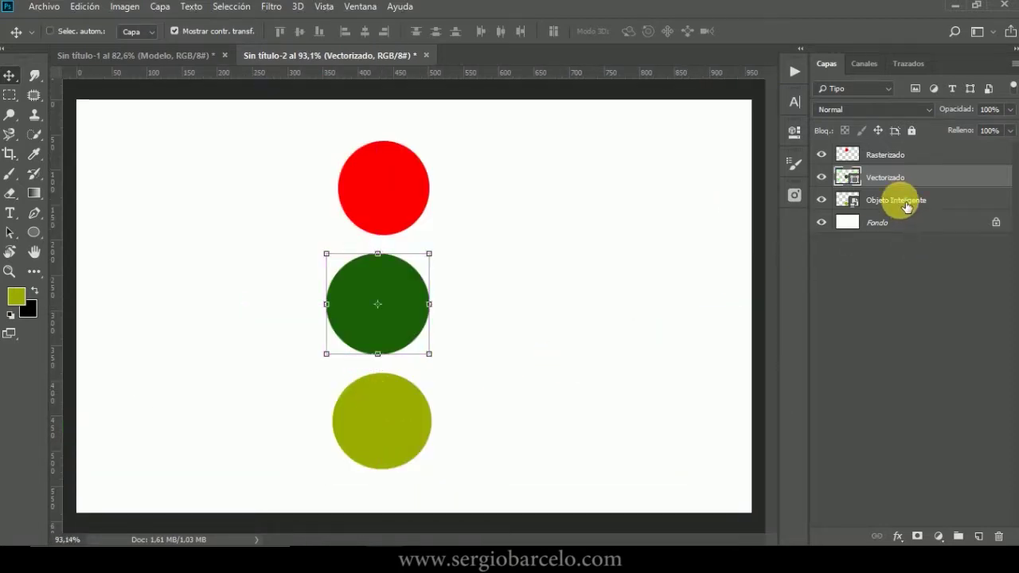
pyautogui.moveTo(434, 475); pyautogui.dragTo(589, 538)
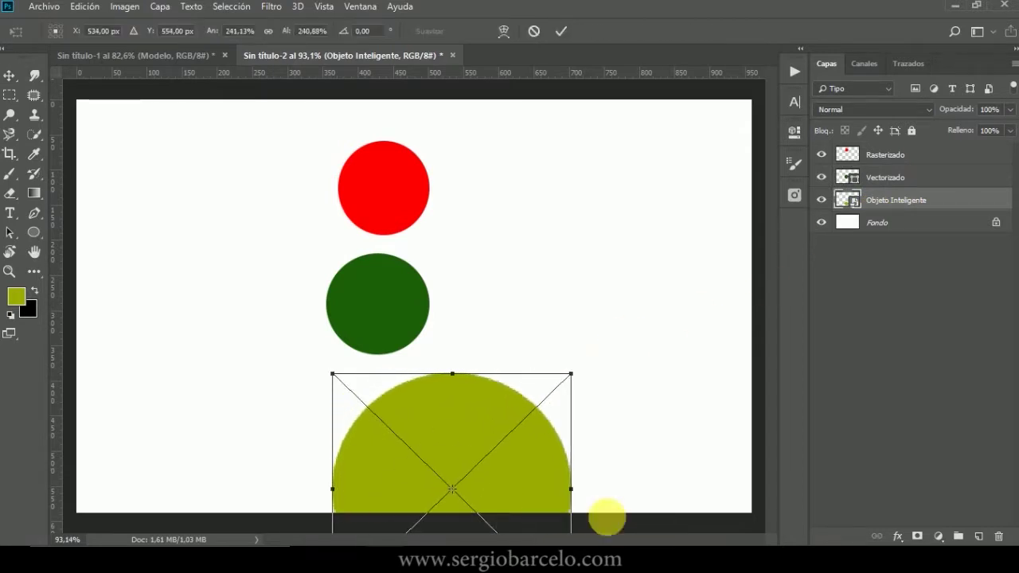
pyautogui.moveTo(576, 382); pyautogui.dragTo(689, 259)
pyautogui.moveTo(335, 263); pyautogui.dragTo(191, 192)
pyautogui.moveTo(487, 280); pyautogui.dragTo(492, 357)
pyautogui.press('Return')
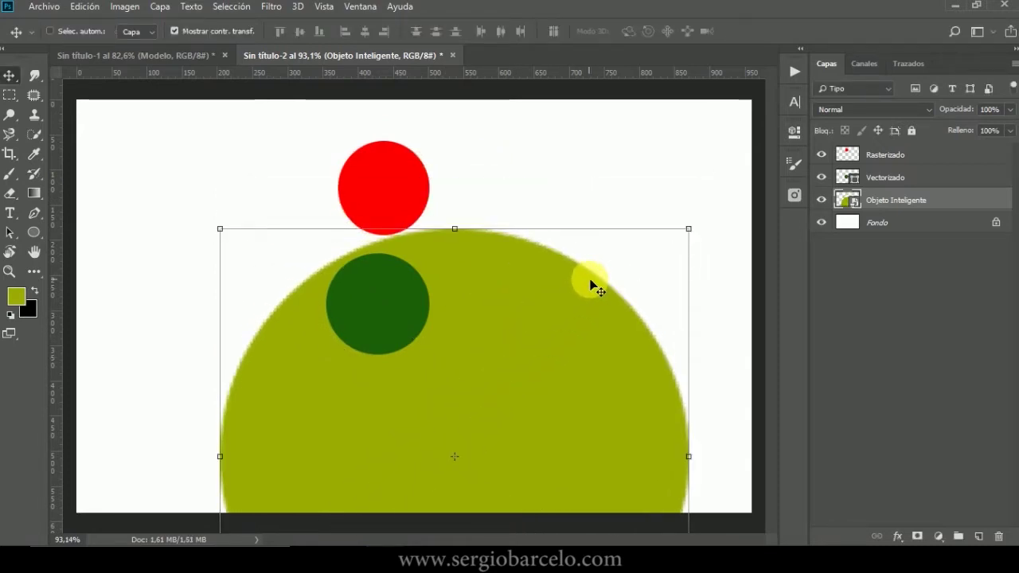
pyautogui.scroll(3, 597, 279)
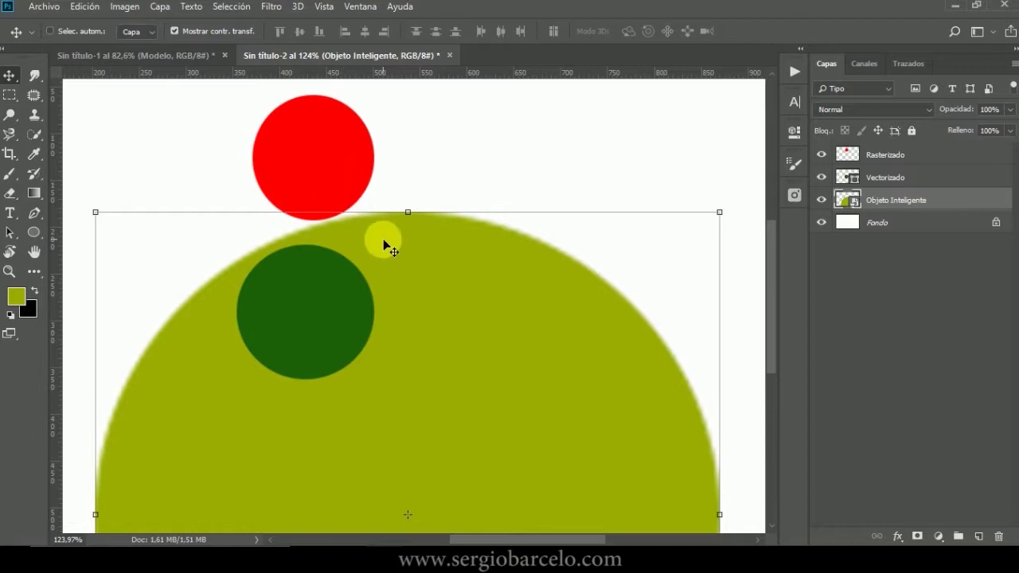
pyautogui.hotkey('ctrl', 'z')
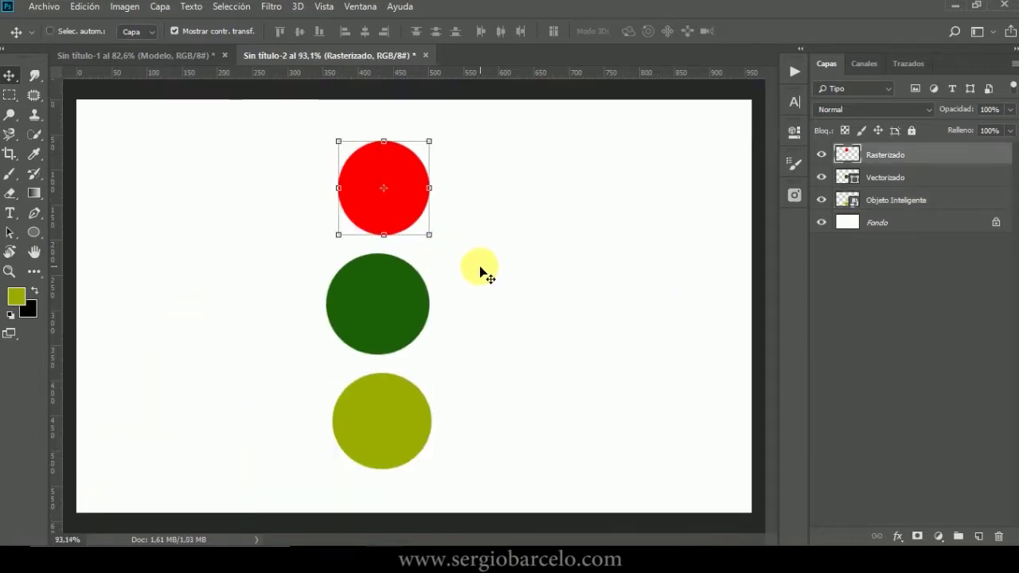
# - Shrink the rasterized red circle, apply the reduction, and enlarge it again to slightly more than its original size
pyautogui.click(453, 260)
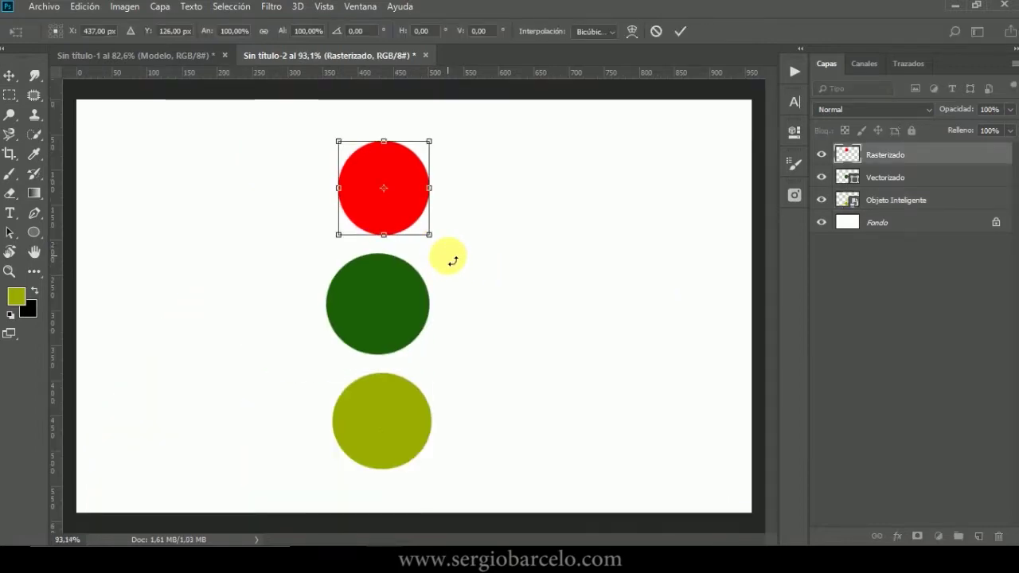
pyautogui.moveTo(429, 235); pyautogui.dragTo(467, 223)
pyautogui.press('Return')
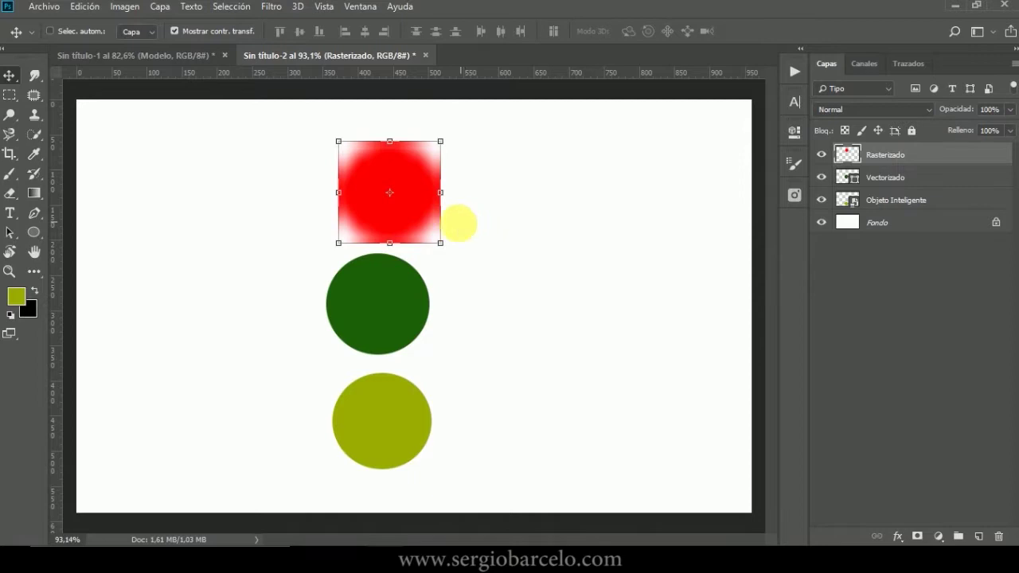
# - Shrink the vector dark green circle, apply the reduction, and enlarge it again to slightly more than its original size
pyautogui.keyDown('ctrl'); pyautogui.click(418, 321); pyautogui.keyUp('ctrl')
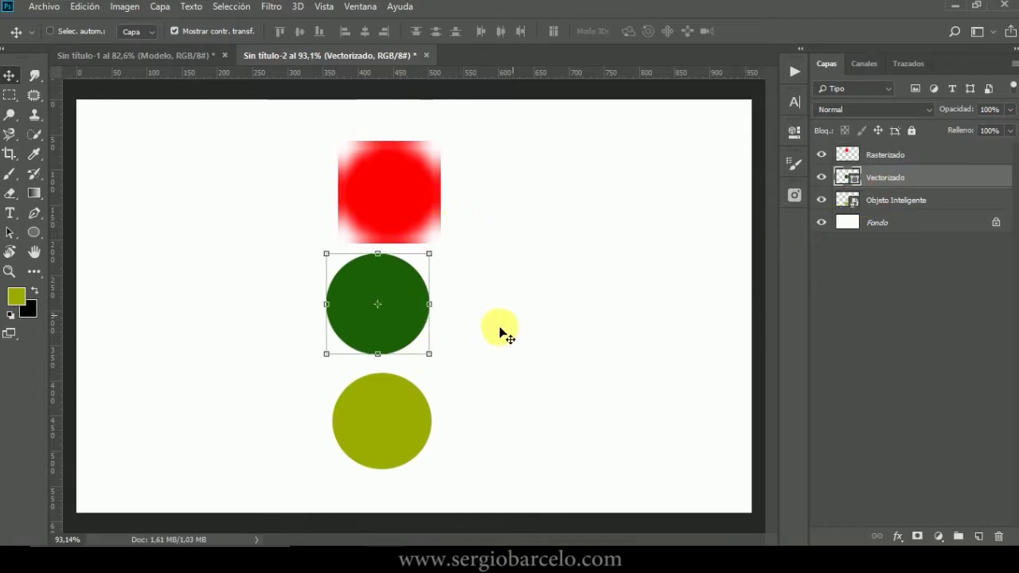
pyautogui.click(428, 348)
pyautogui.moveTo(428, 348); pyautogui.dragTo(468, 337)
pyautogui.press('Return')
pyautogui.press('Return')
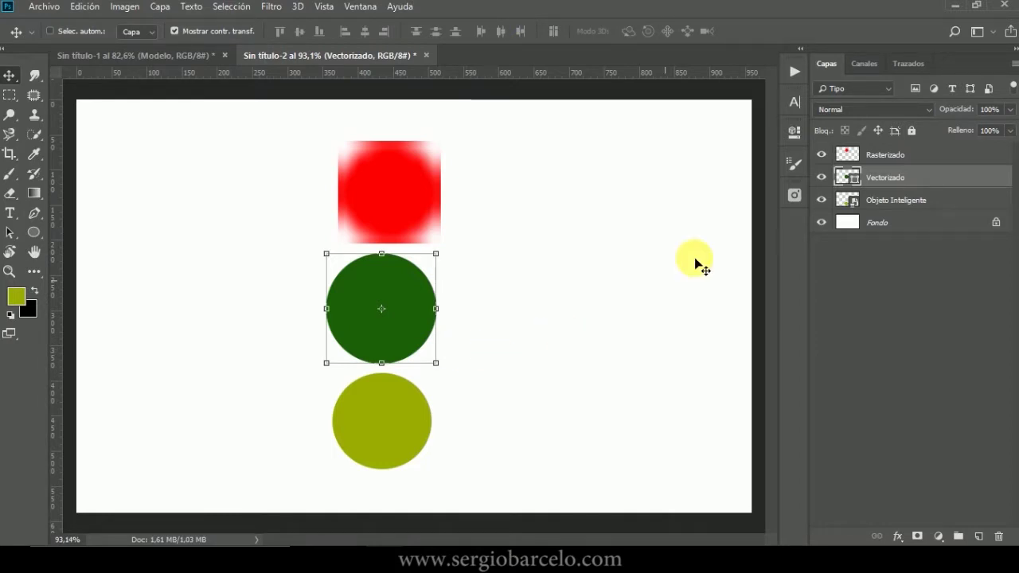
# - Shrink the olive smart object circle to a tiny dot and scale it back up slightly beyond its original size
pyautogui.click(876, 200)
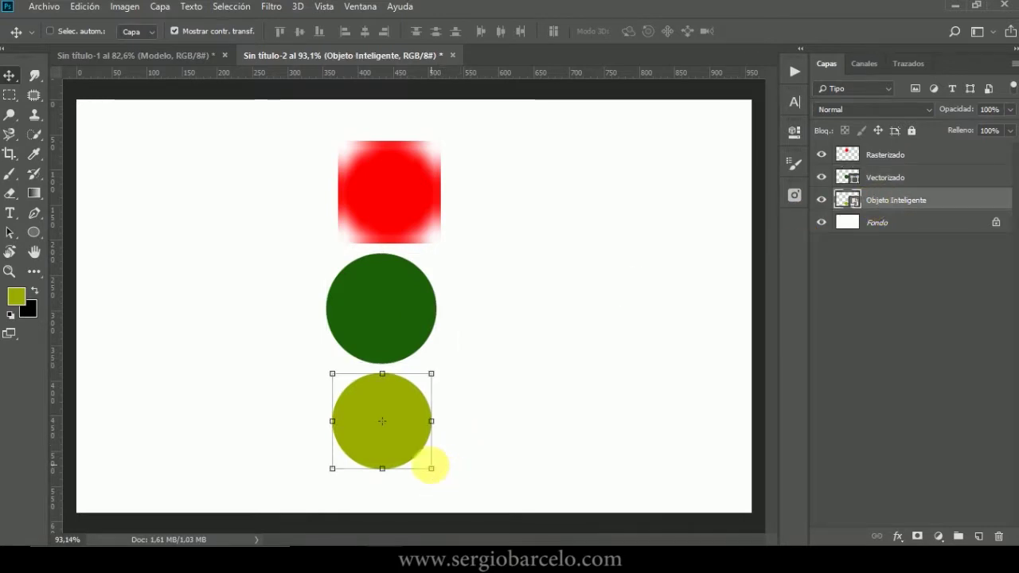
pyautogui.moveTo(430, 468); pyautogui.dragTo(342, 383)
pyautogui.press('Return')
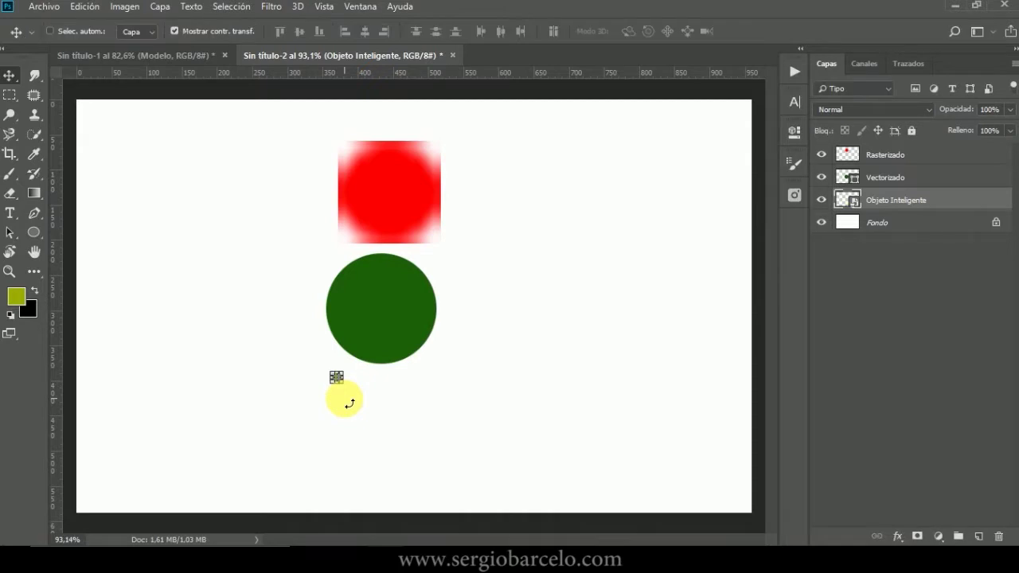
pyautogui.moveTo(345, 385); pyautogui.dragTo(483, 471)
pyautogui.doubleClick(430, 436)
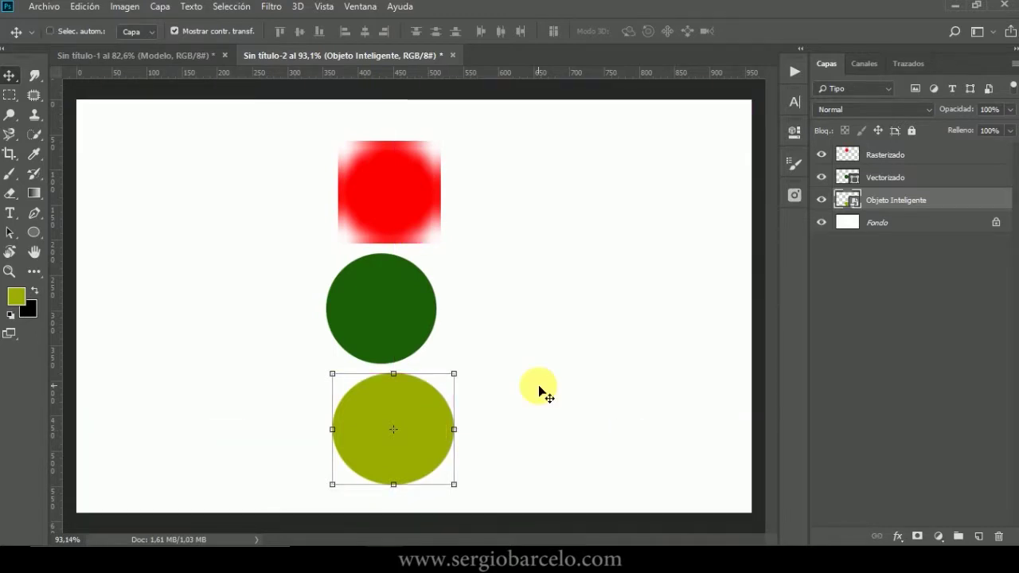
# - Undo the resizing of all three circles, ending with the Rasterizado layer selected
pyautogui.click(924, 156)
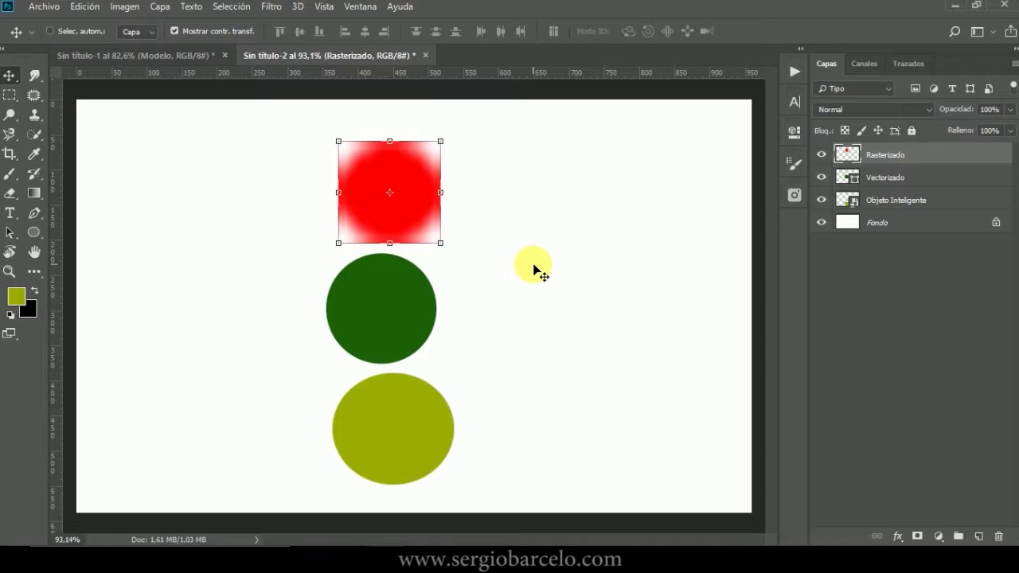
pyautogui.hotkey('ctrl', 'alt', 'z')
pyautogui.hotkey('ctrl', 'alt', 'z')
pyautogui.hotkey('ctrl', 'alt', 'z')
pyautogui.hotkey('ctrl', 'alt', 'z')
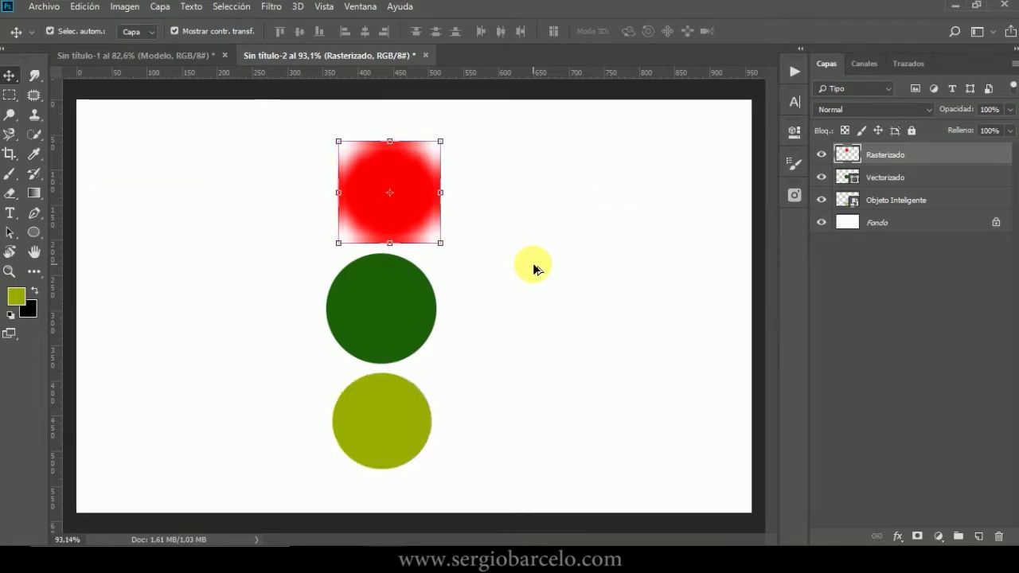
pyautogui.hotkey('ctrl', 'alt', 'z')
pyautogui.hotkey('ctrl', 'alt', 'z')
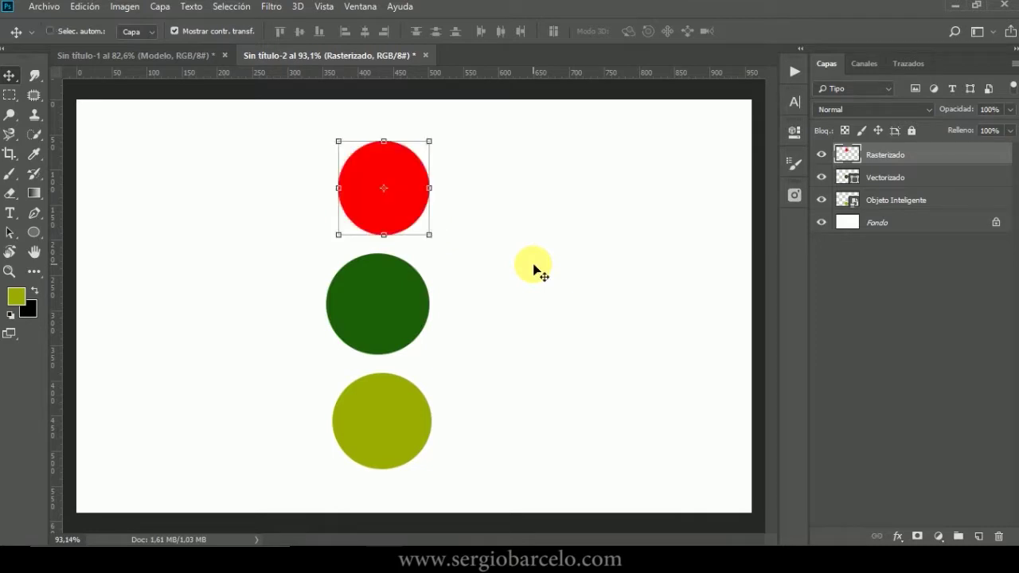
# - Shrink the rasterized red circle to about 8.5% of its width and 9% of its height, and apply the transformation
pyautogui.scroll(5, 399, 188)
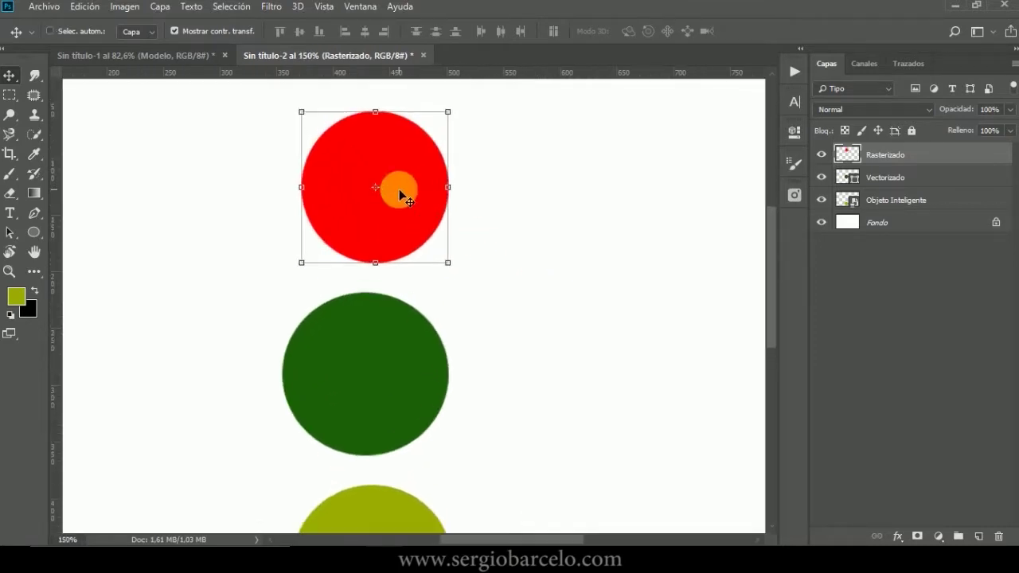
pyautogui.moveTo(213, 149); pyautogui.dragTo(239, 204)
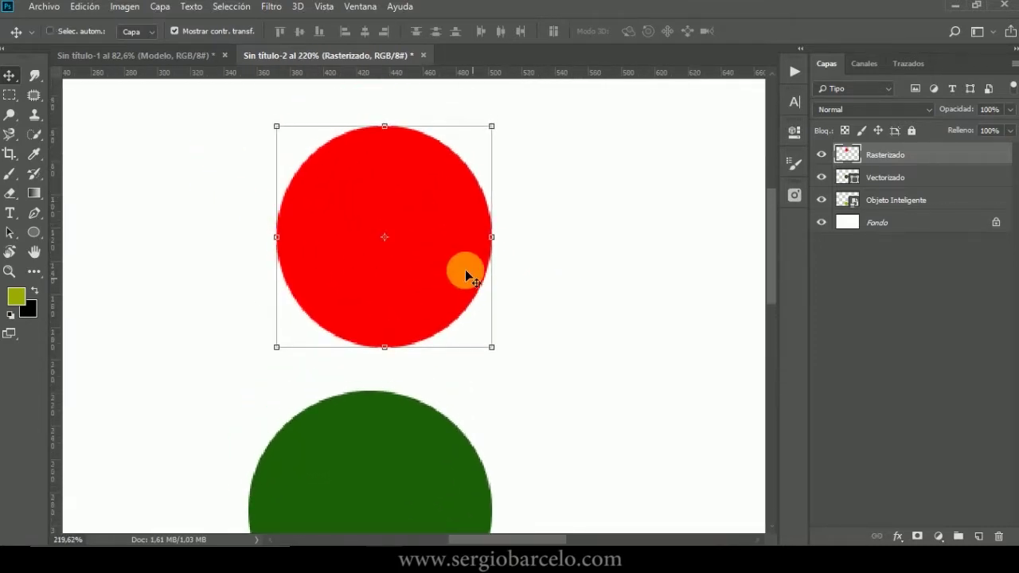
pyautogui.moveTo(492, 348); pyautogui.dragTo(339, 176)
pyautogui.scroll(2, 327, 164)
pyautogui.scroll(2, 278, 132)
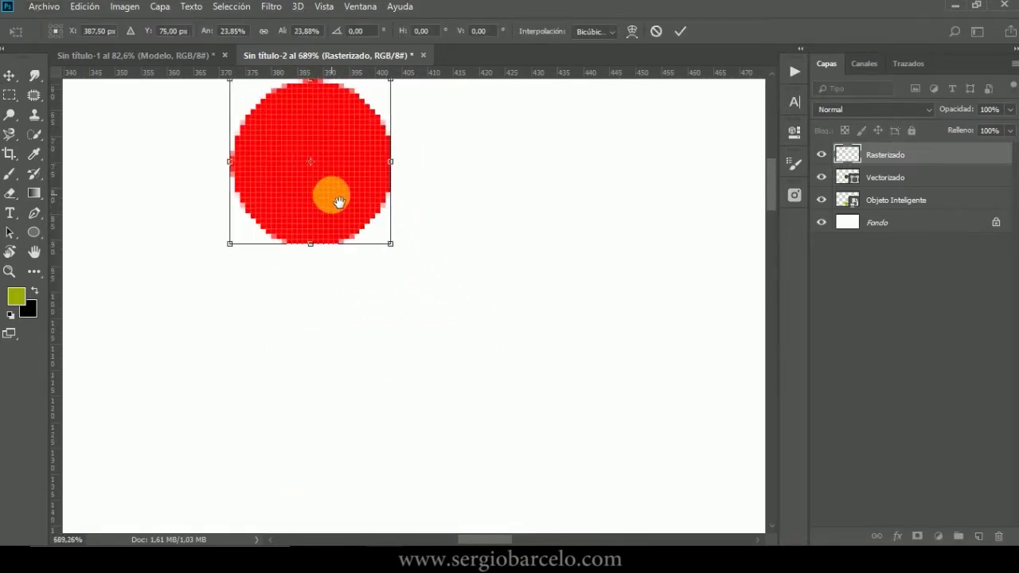
pyautogui.scroll(3, 391, 273)
pyautogui.moveTo(310, 126); pyautogui.dragTo(365, 237)
pyautogui.moveTo(505, 426); pyautogui.dragTo(351, 267)
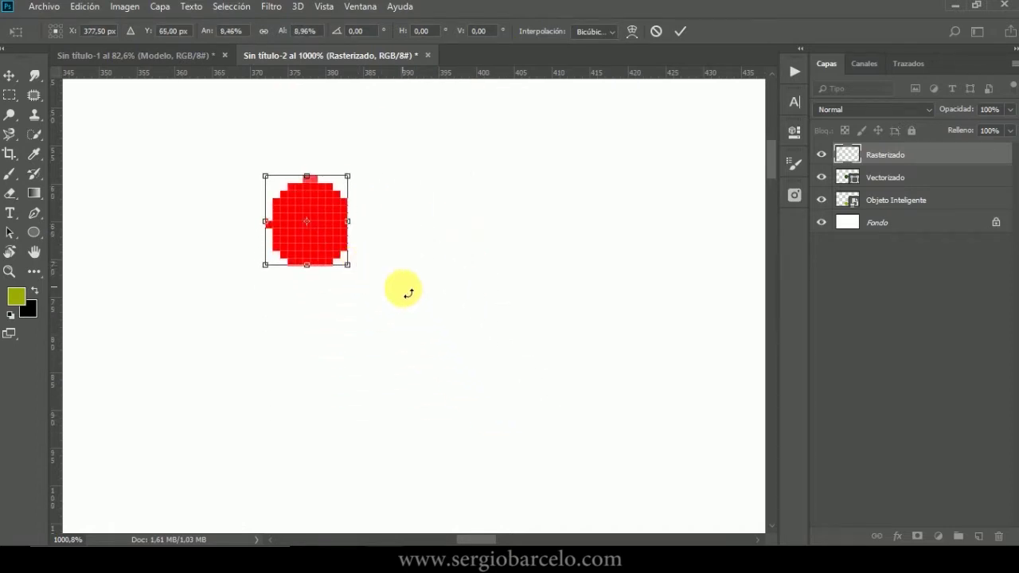
pyautogui.press('Return')
pyautogui.click(307, 208)
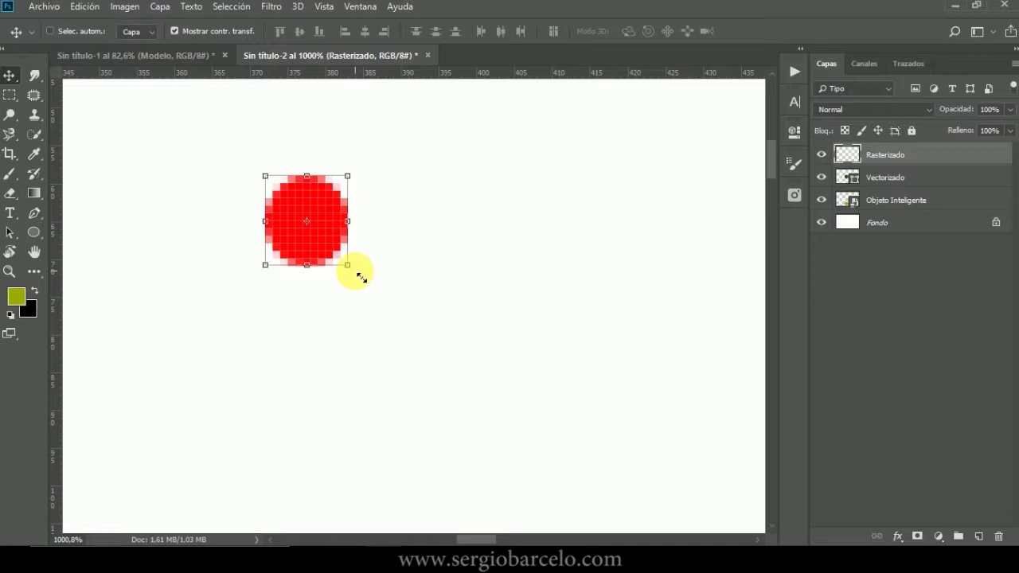
pyautogui.hotkey('ctrl', 'alt', 'shift', 'n')
pyautogui.hotkey('ctrl', 'z')
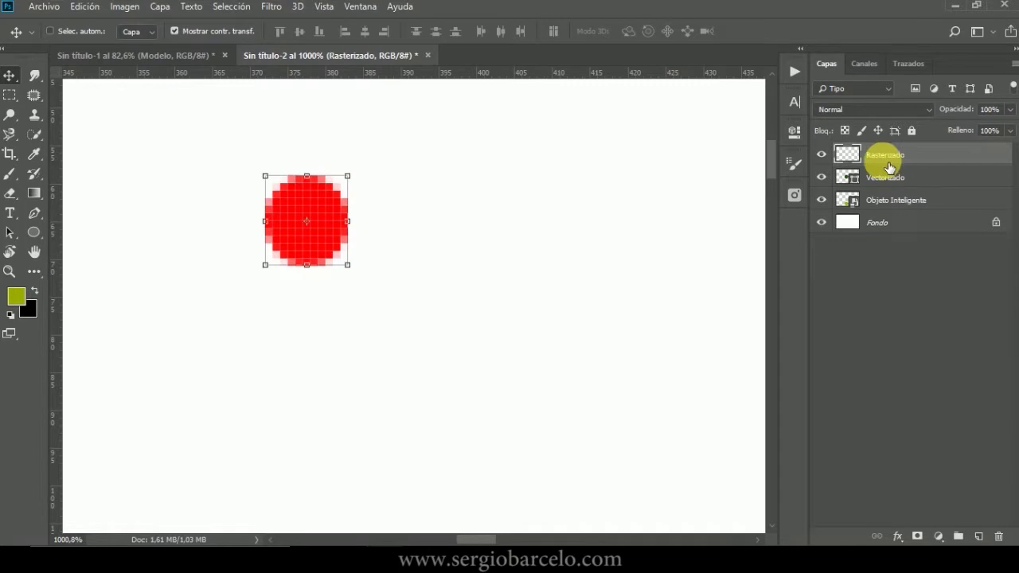
# - Add a solid colour fill layer in grey 949494 and place it directly below the Objeto Inteligente layer
pyautogui.click(938, 536)
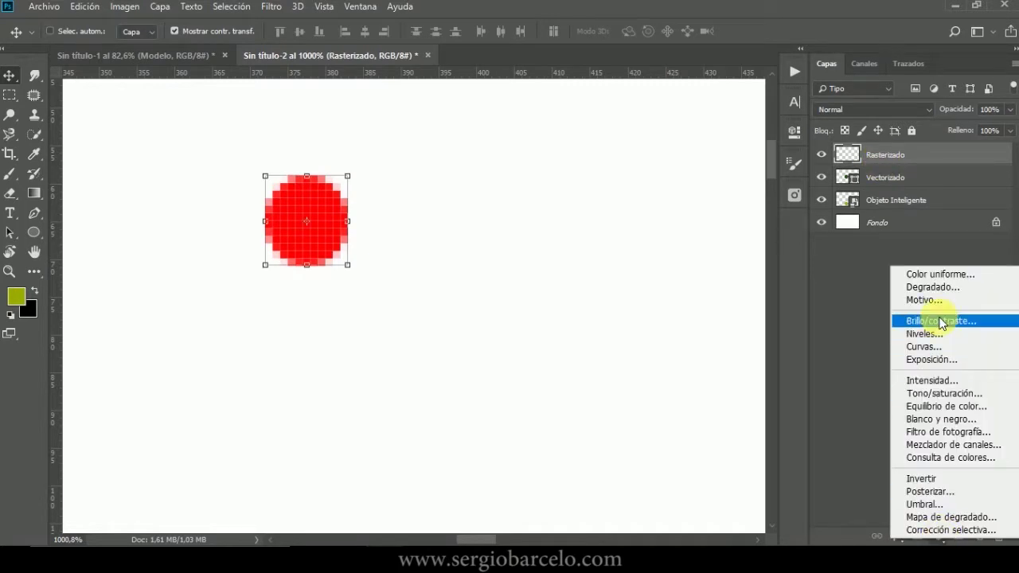
pyautogui.click(939, 275)
pyautogui.moveTo(610, 327); pyautogui.dragTo(481, 294)
pyautogui.click(848, 198)
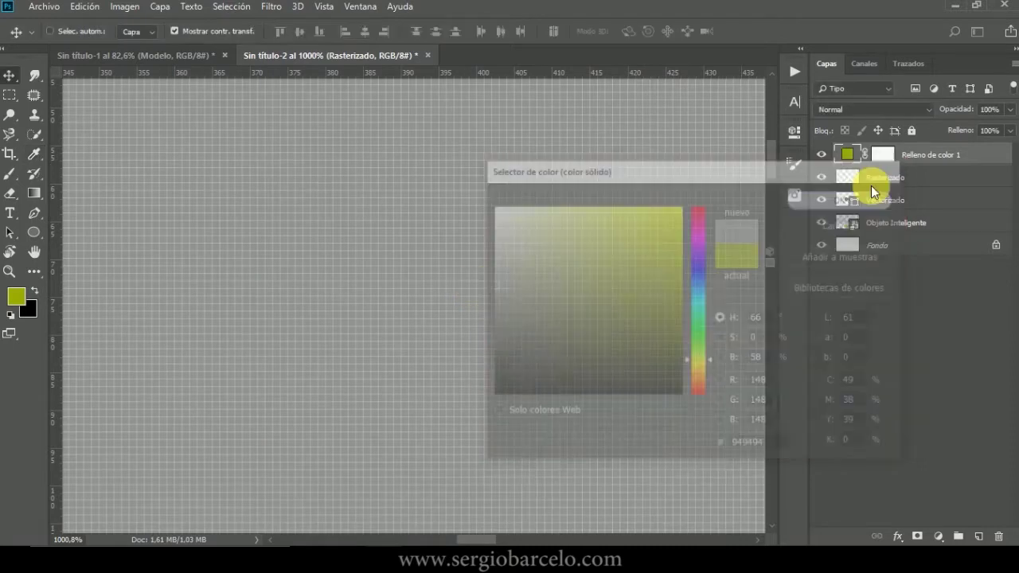
pyautogui.moveTo(930, 153); pyautogui.dragTo(938, 232)
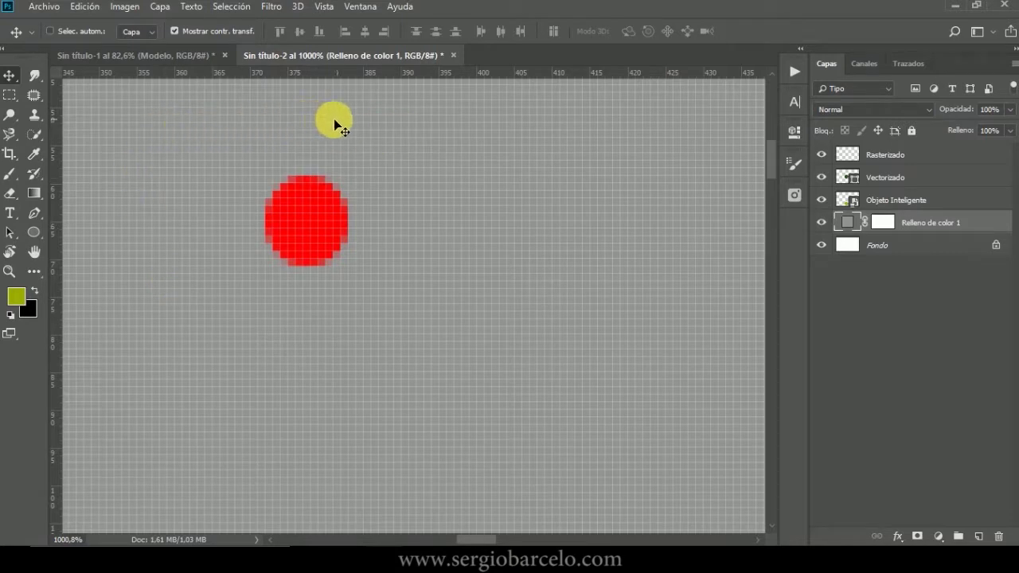
# - Scale the tiny red circle on the Rasterizado layer back up to nearly its original size and apply it
pyautogui.click(890, 159)
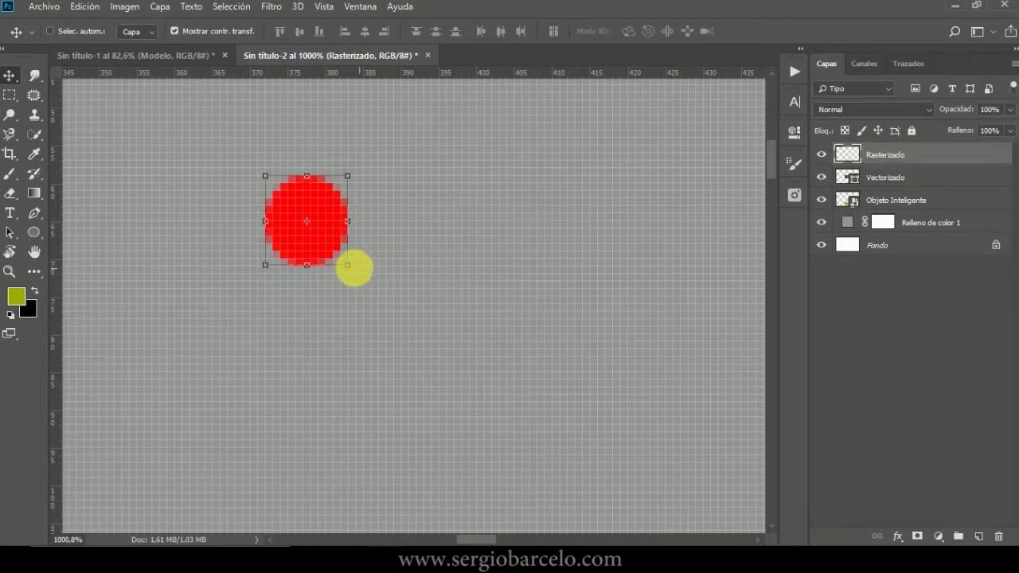
pyautogui.click(306, 206)
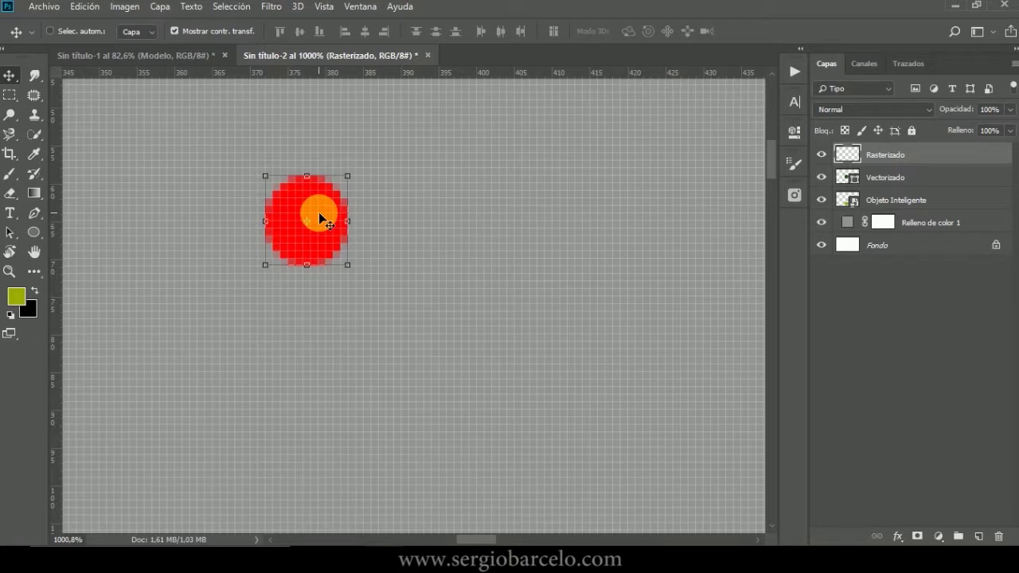
pyautogui.moveTo(348, 268); pyautogui.dragTo(587, 450)
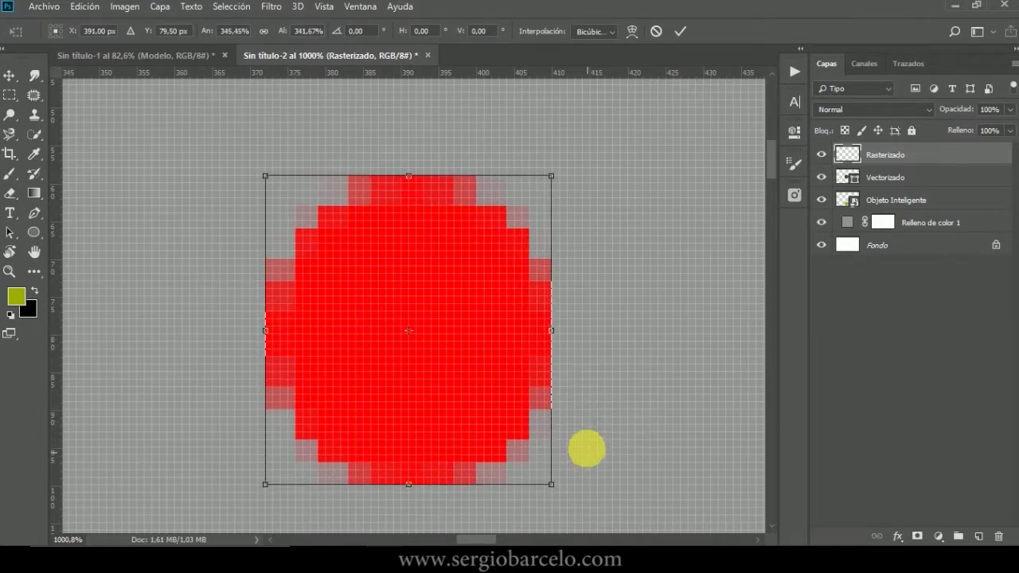
pyautogui.scroll(-5, 509, 364)
pyautogui.scroll(-1, 503, 366)
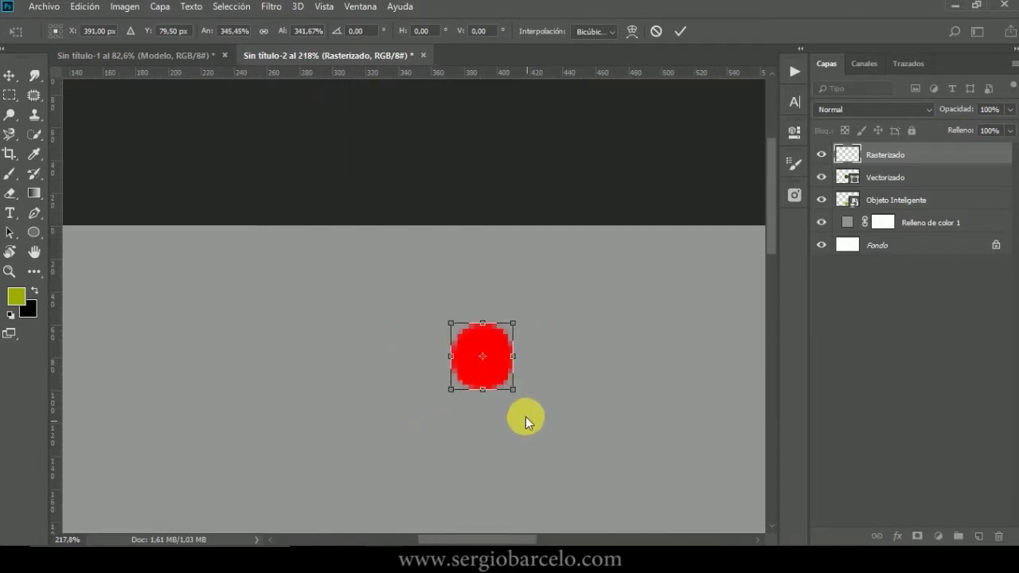
pyautogui.moveTo(516, 392); pyautogui.dragTo(551, 428)
pyautogui.scroll(-3, 551, 429)
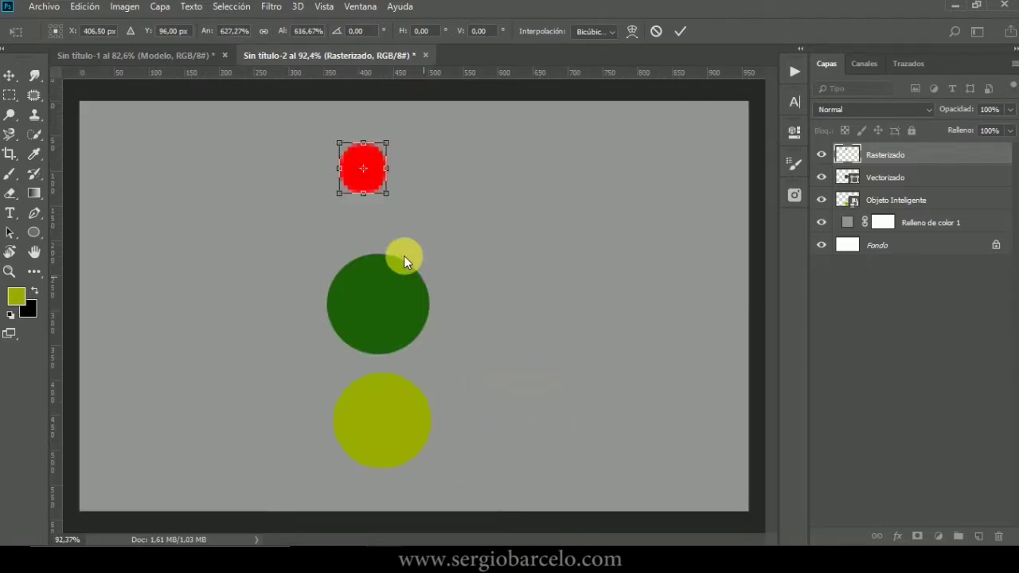
pyautogui.moveTo(393, 200); pyautogui.dragTo(429, 234)
pyautogui.press('Return')
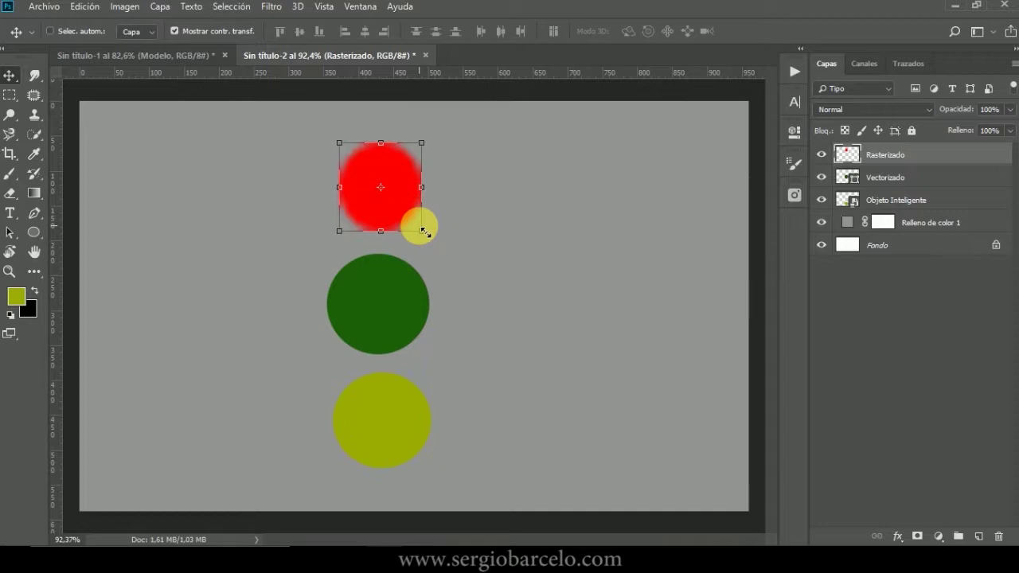
# - Examine the edge of the re-enlarged red circle up close and compare it with the dark green circle
pyautogui.scroll(3, 370, 202)
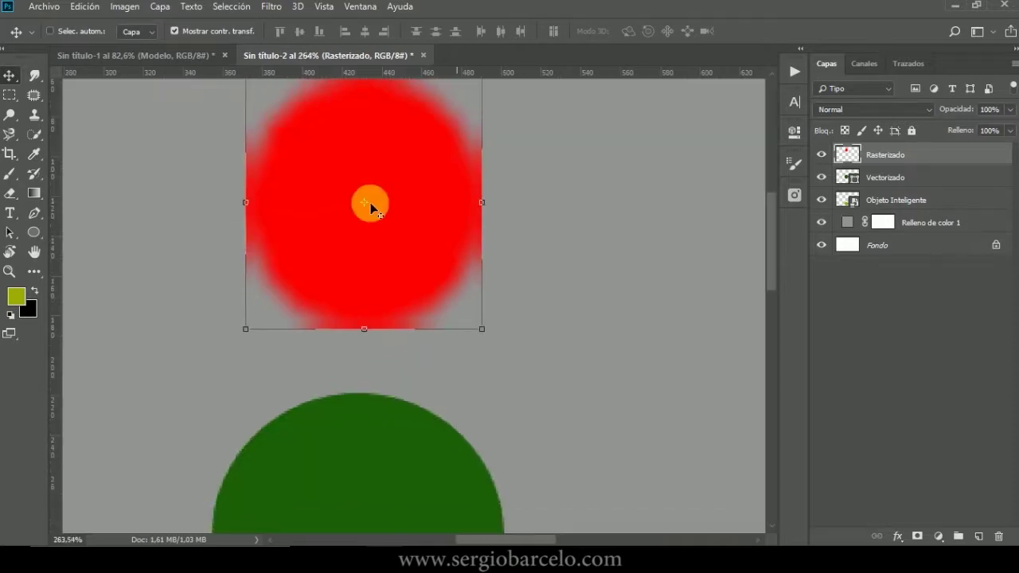
pyautogui.scroll(-1, 369, 204)
pyautogui.scroll(2, 369, 204)
pyautogui.scroll(2, 370, 203)
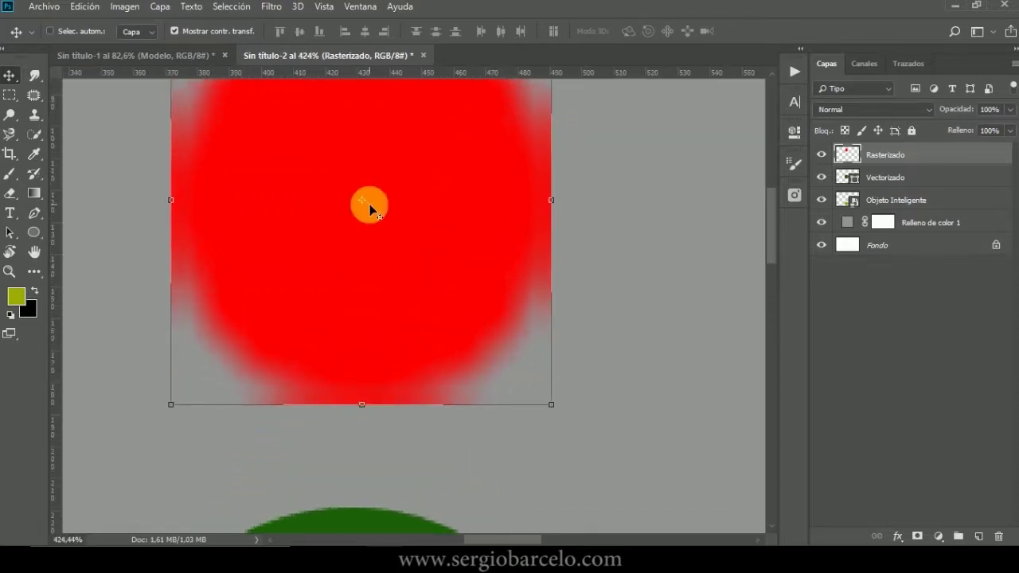
pyautogui.scroll(2, 503, 346)
pyautogui.scroll(1, 505, 347)
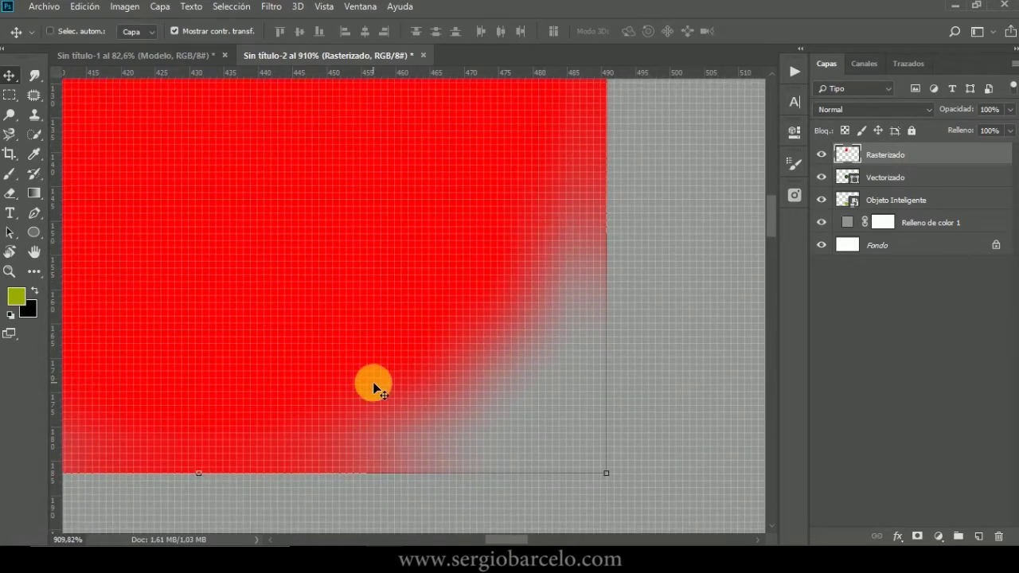
pyautogui.scroll(-8, 292, 287)
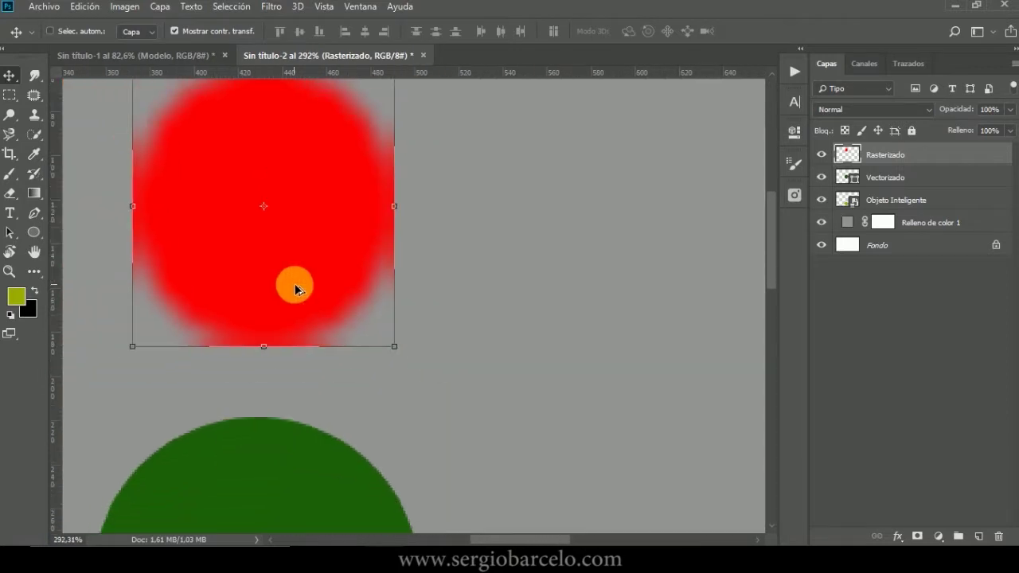
pyautogui.scroll(-3, 301, 296)
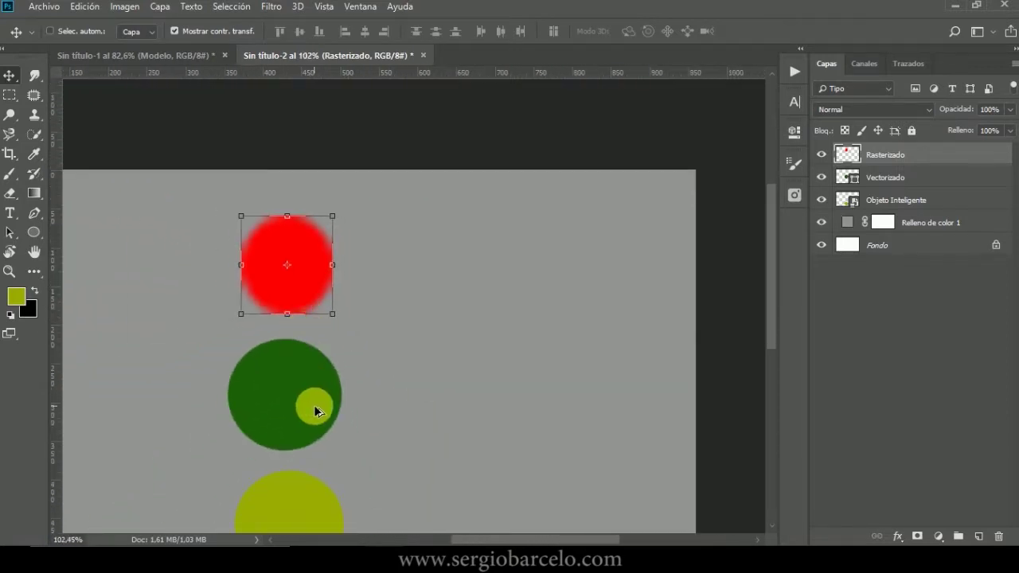
# - Move the grey colour fill layer to the top of the stack, above the Rasterizado layer
pyautogui.moveTo(315, 420); pyautogui.dragTo(328, 317)
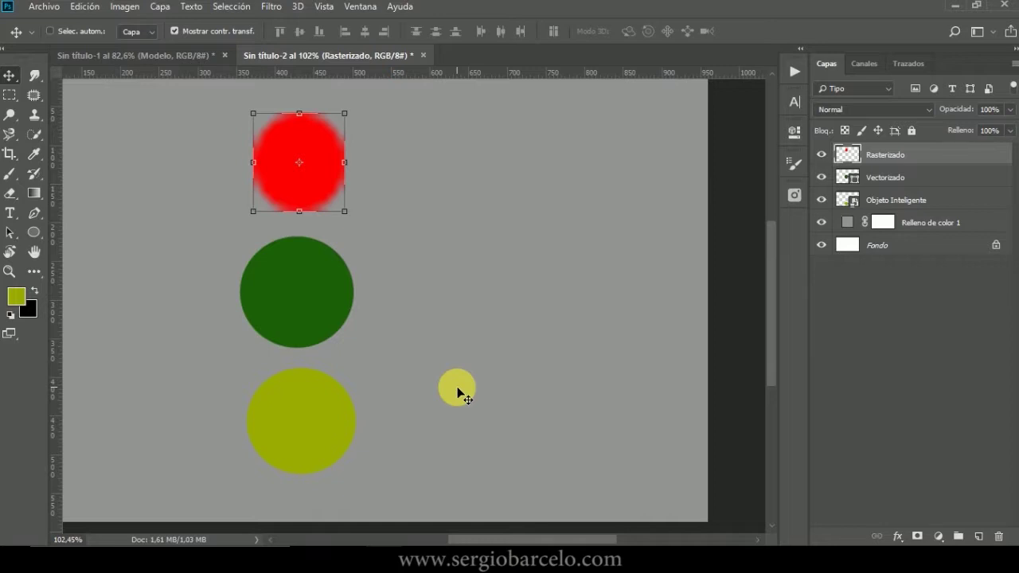
pyautogui.scroll(-2, 422, 336)
pyautogui.scroll(-1, 418, 310)
pyautogui.scroll(1, 418, 309)
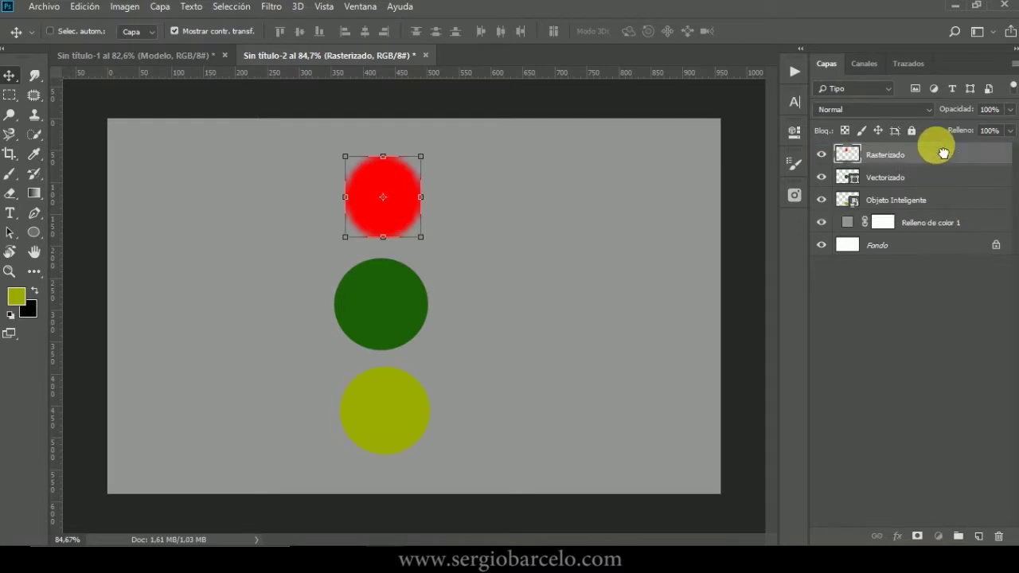
pyautogui.moveTo(942, 152); pyautogui.dragTo(876, 154)
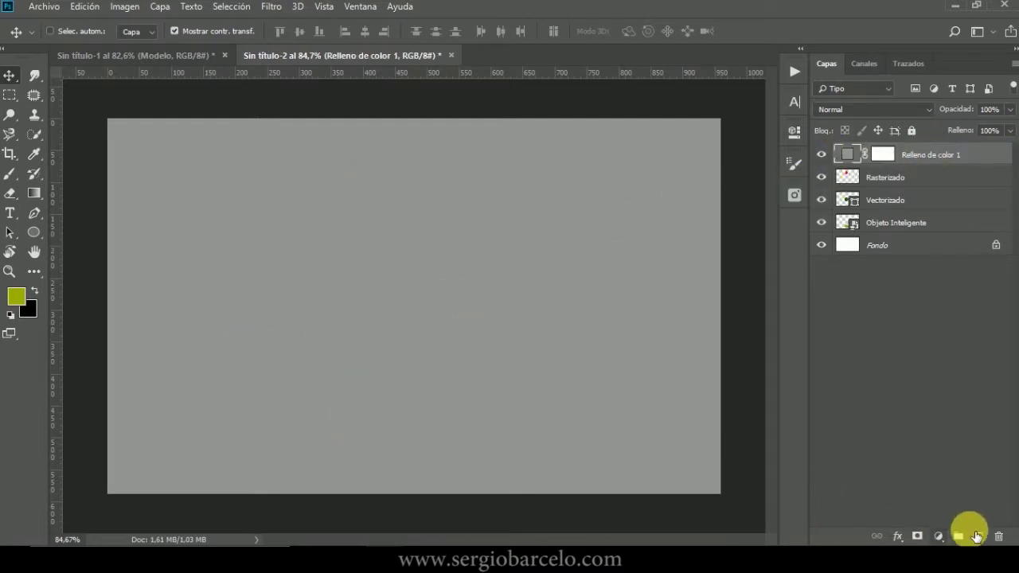
# - Draw a 1 px black diagonal line on a new layer, from the canvas's lower-left corner to its upper-right corner
pyautogui.click(978, 535)
pyautogui.moveTo(34, 232); pyautogui.dragTo(88, 308)
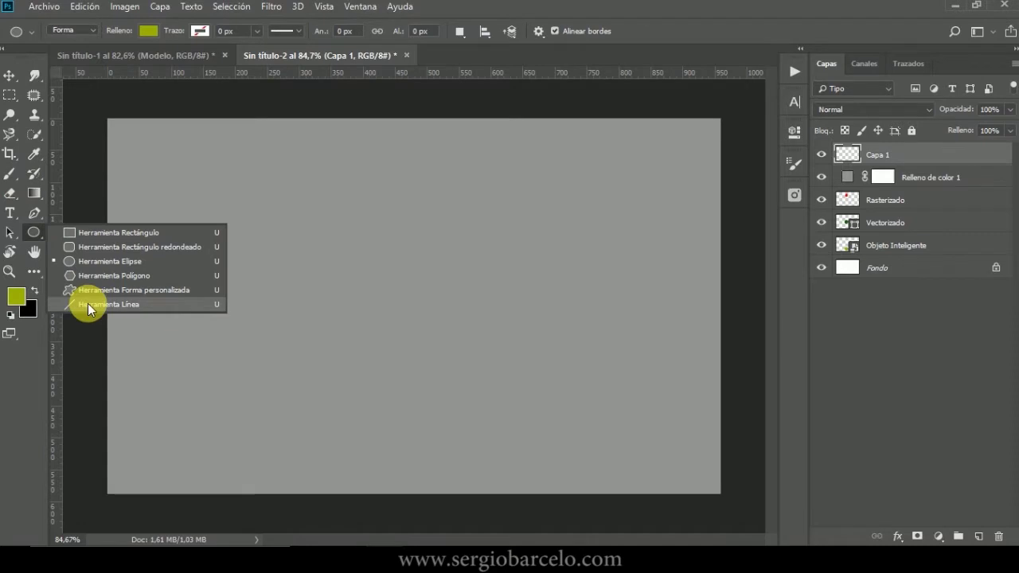
pyautogui.click(88, 306)
pyautogui.click(34, 290)
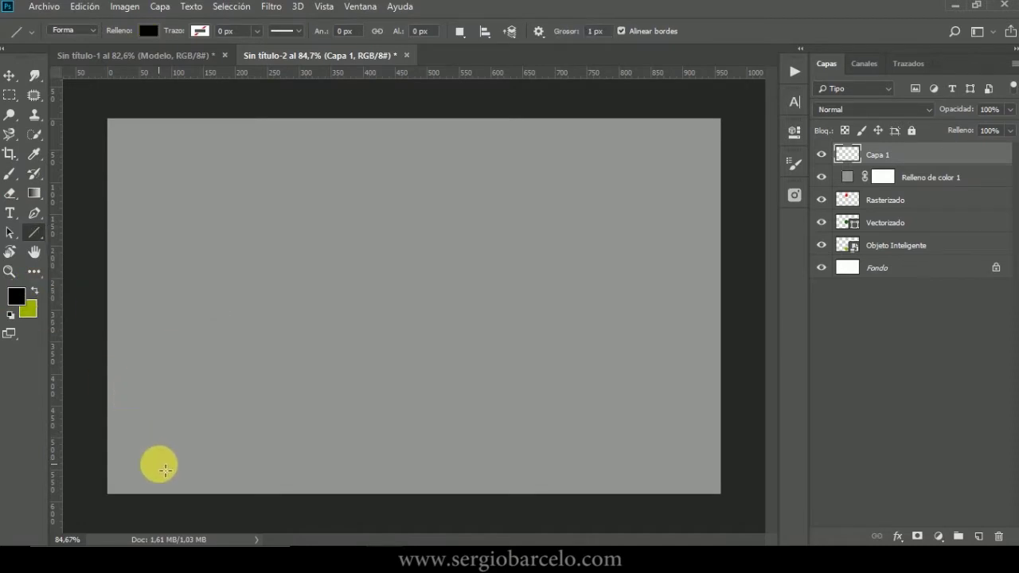
pyautogui.moveTo(132, 479); pyautogui.dragTo(700, 136)
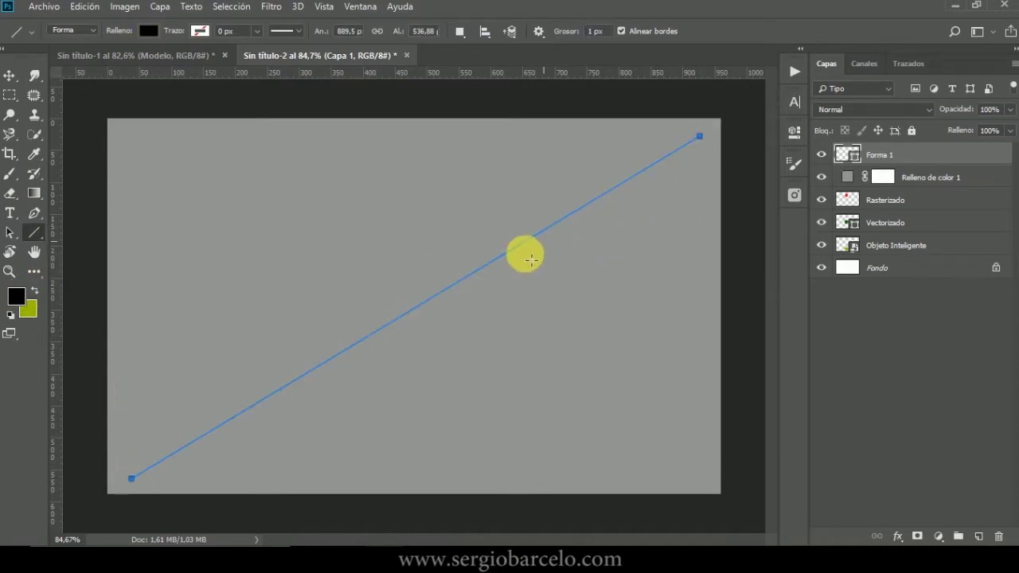
pyautogui.click(10, 77)
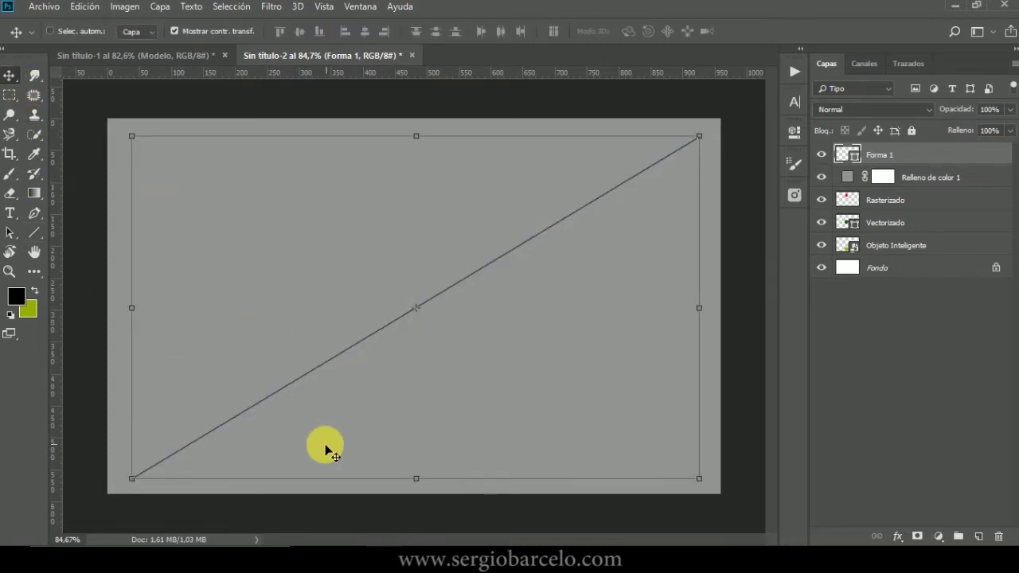
# - Add the black text "x=y" in the upper-left area of the canvas, above the diagonal line
pyautogui.click(10, 213)
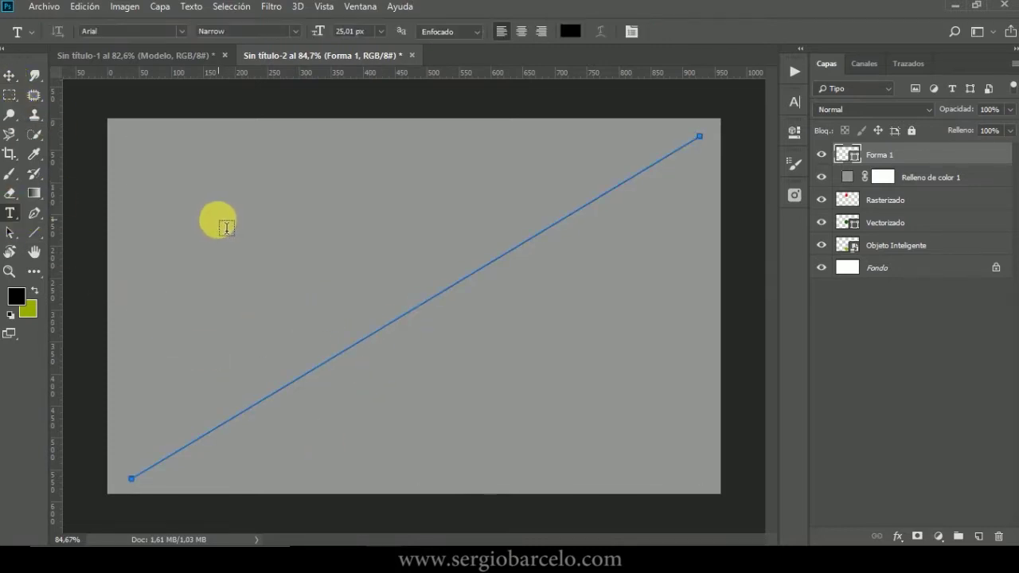
pyautogui.click(265, 231)
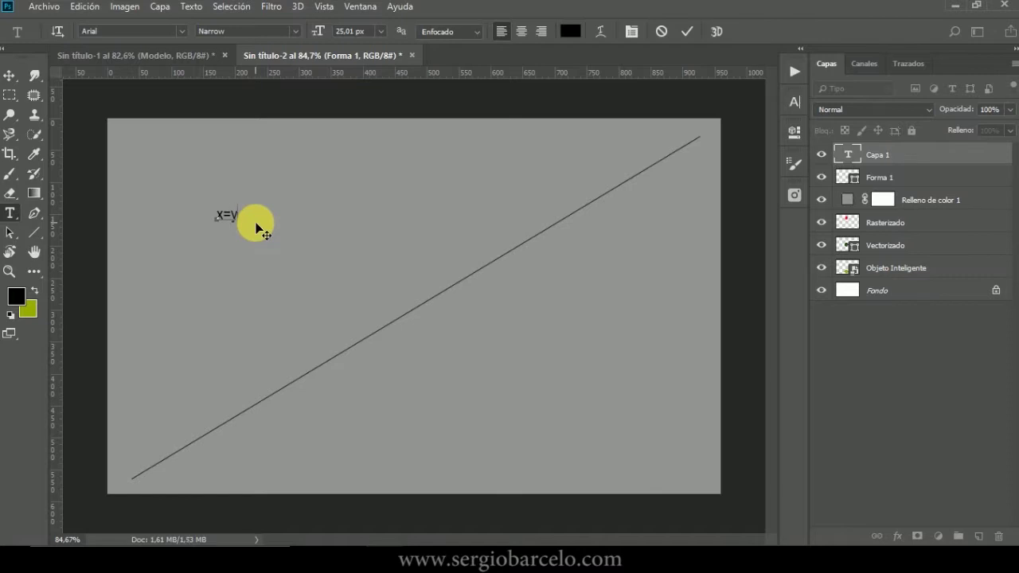
pyautogui.click(9, 75)
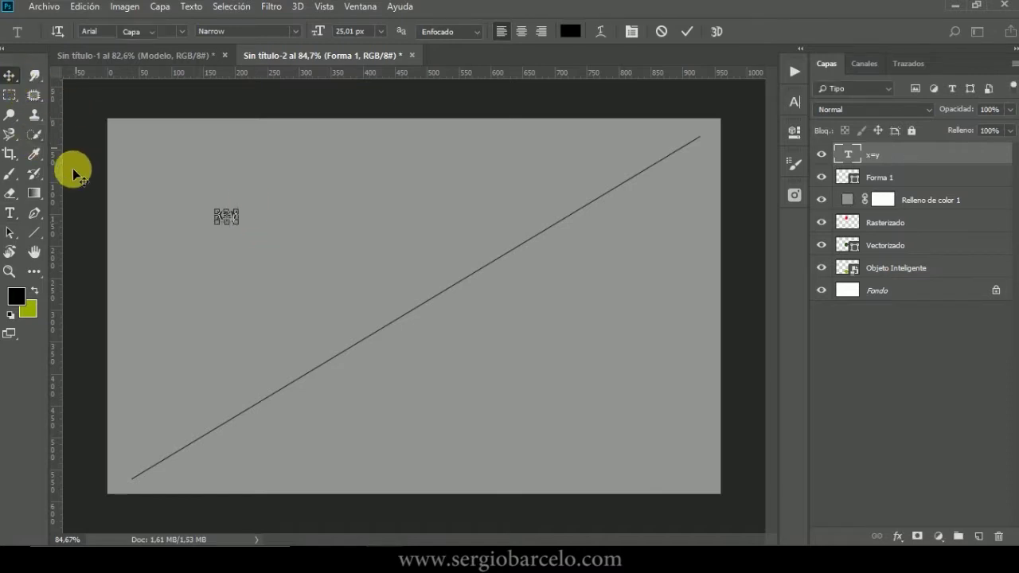
pyautogui.keyDown('ctrl'); pyautogui.click(219, 216); pyautogui.keyUp('ctrl')
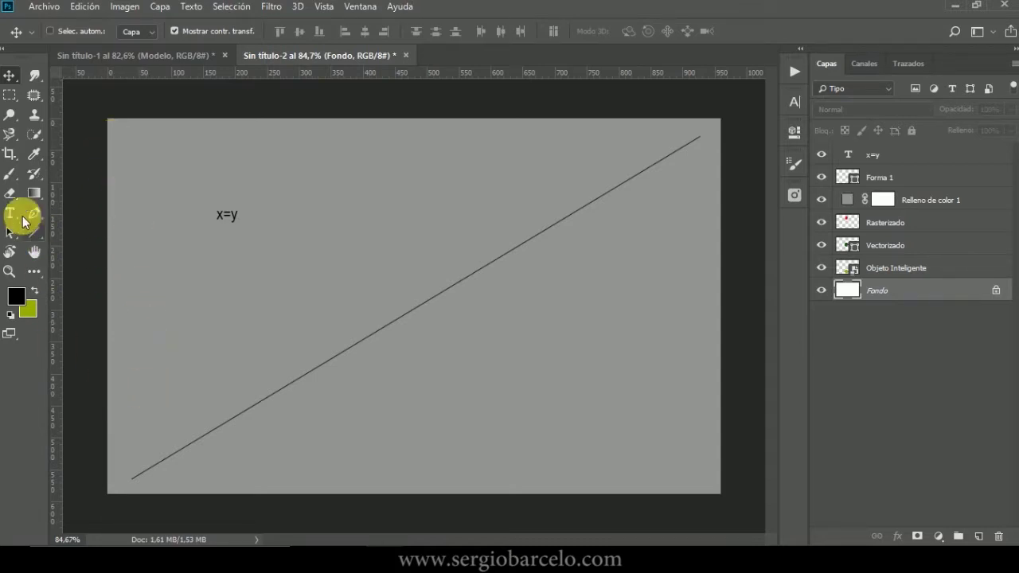
# - On a new top layer, paint three short black tick marks along the canvas's left edge and three along its bottom edge with a 20 px brush
pyautogui.click(9, 177)
pyautogui.click(890, 158)
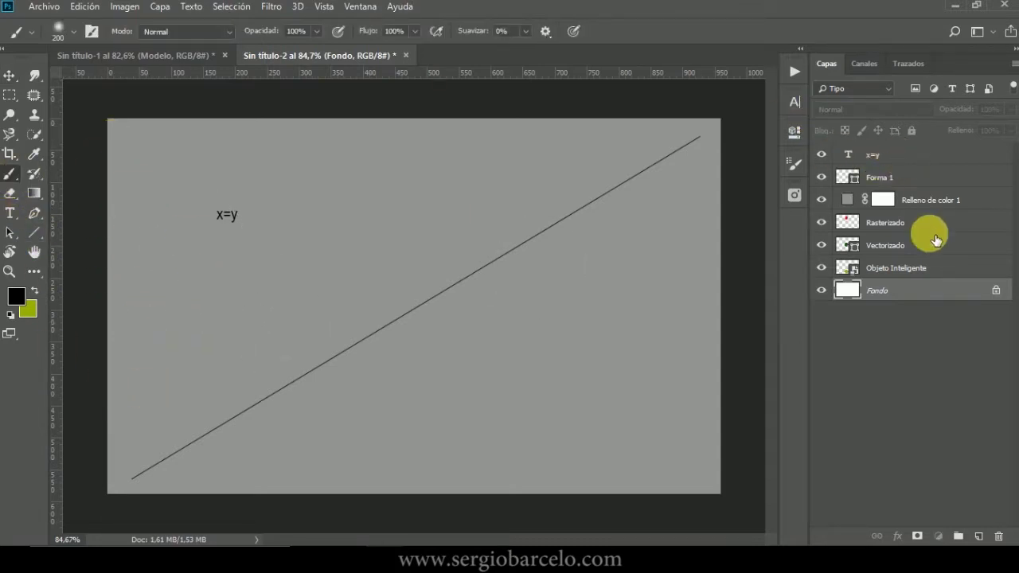
pyautogui.click(979, 536)
pyautogui.press('[')
pyautogui.press('[')
pyautogui.press('[')
pyautogui.press('[')
pyautogui.press('[')
pyautogui.press('[')
pyautogui.press('[')
pyautogui.press('[')
pyautogui.press('[')
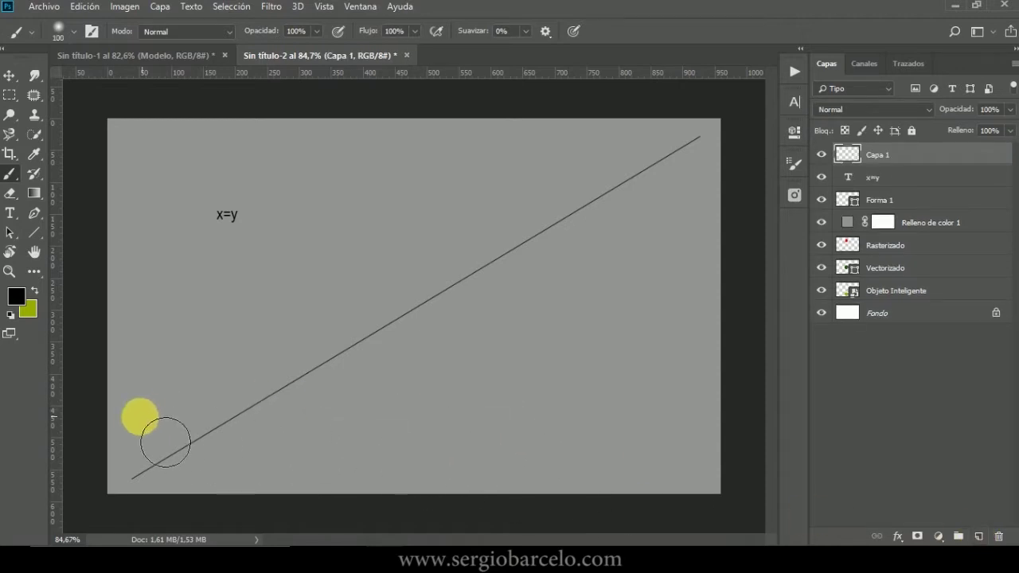
pyautogui.press('[')
pyautogui.press('[')
pyautogui.press('[')
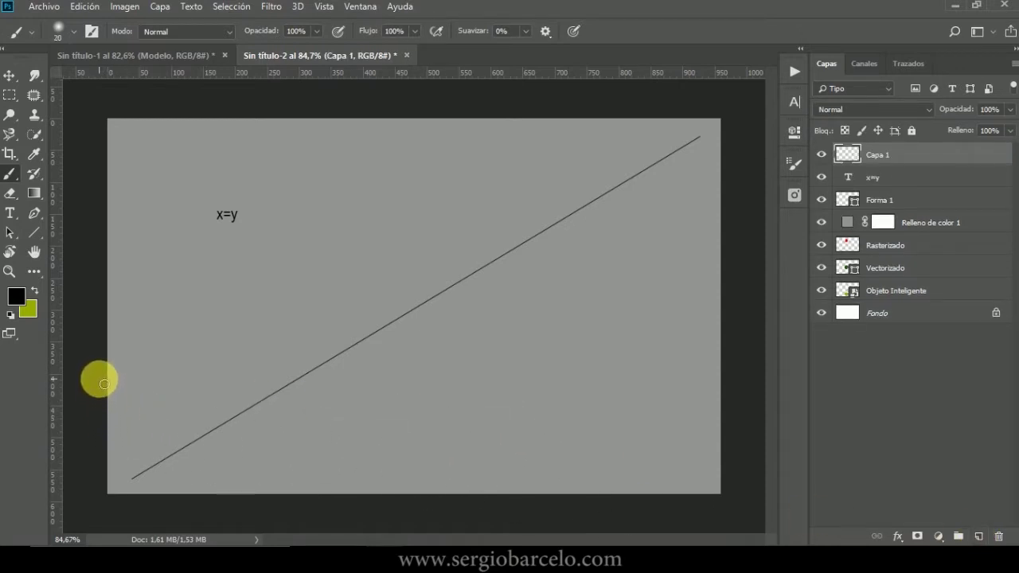
pyautogui.moveTo(110, 384); pyautogui.dragTo(119, 375)
pyautogui.moveTo(104, 277); pyautogui.dragTo(126, 282)
pyautogui.moveTo(104, 183); pyautogui.dragTo(113, 183)
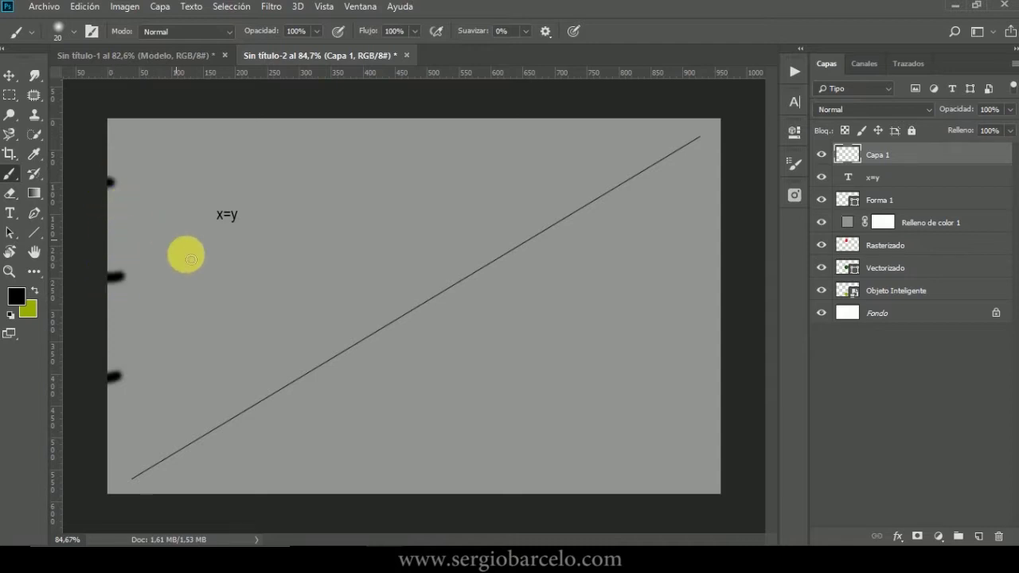
pyautogui.moveTo(275, 473); pyautogui.dragTo(275, 491)
pyautogui.moveTo(467, 477); pyautogui.dragTo(468, 491)
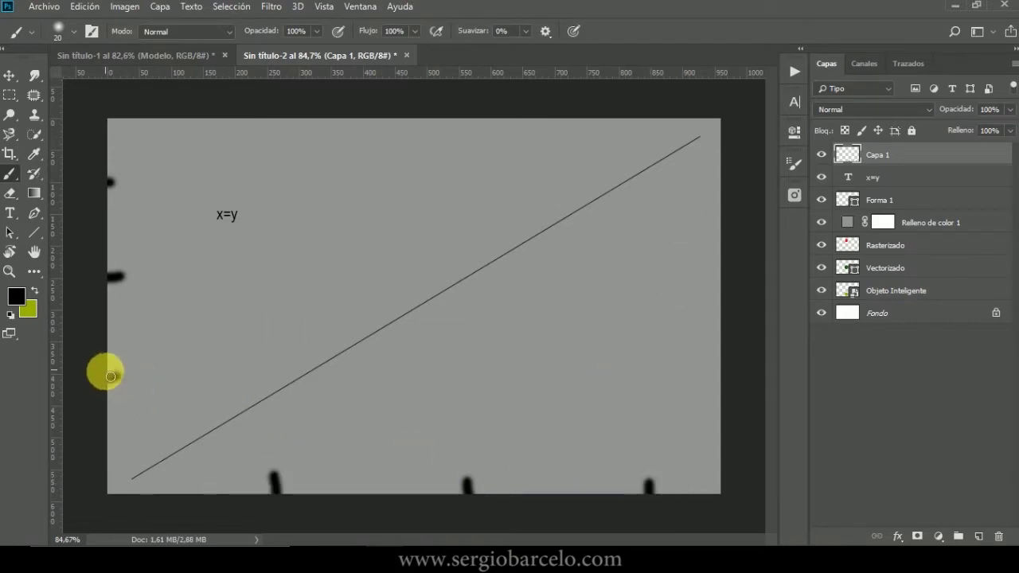
# - Mark three black dots on the diagonal line where the paired tick marks meet
pyautogui.click(275, 391)
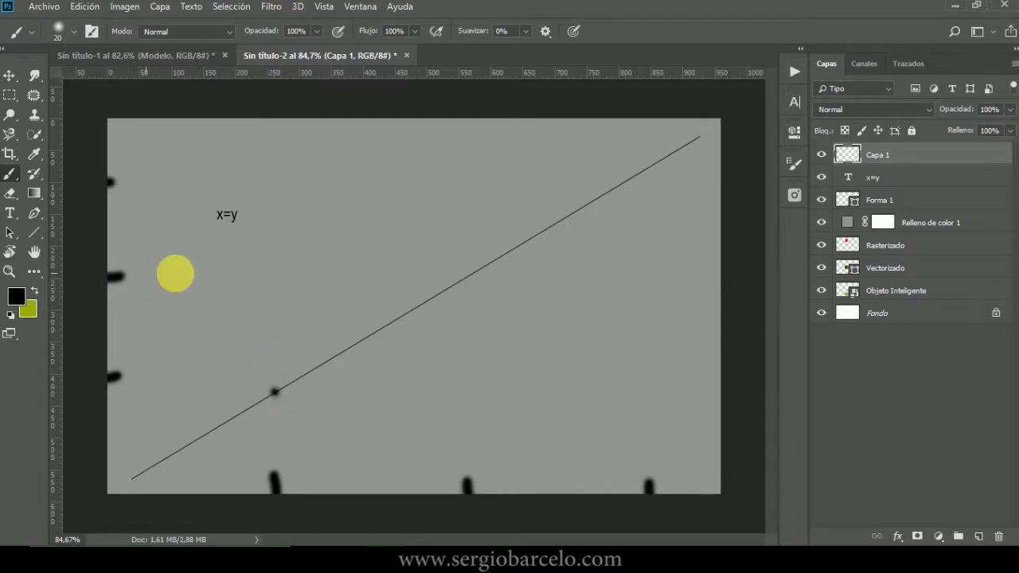
pyautogui.click(458, 283)
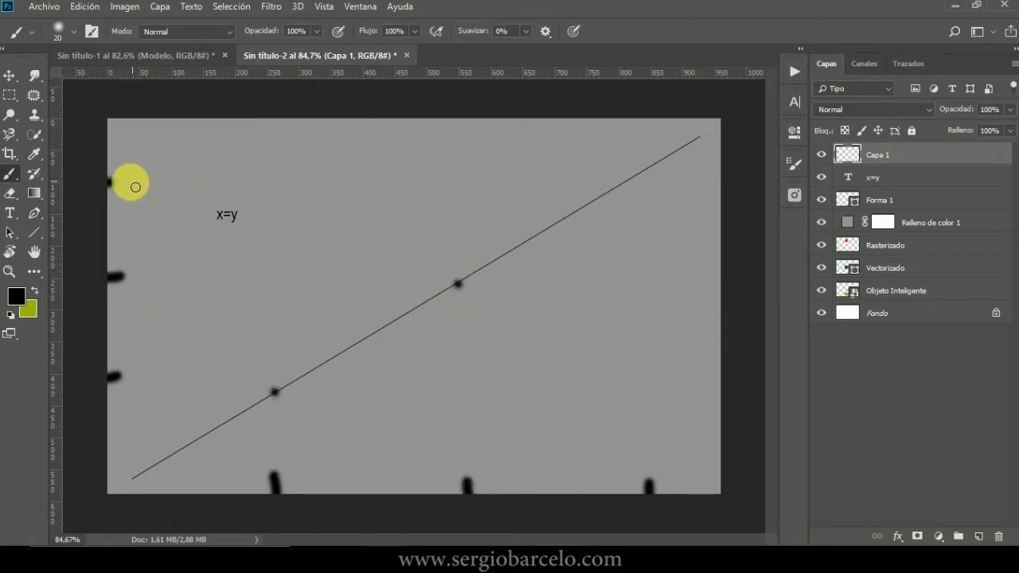
pyautogui.click(642, 171)
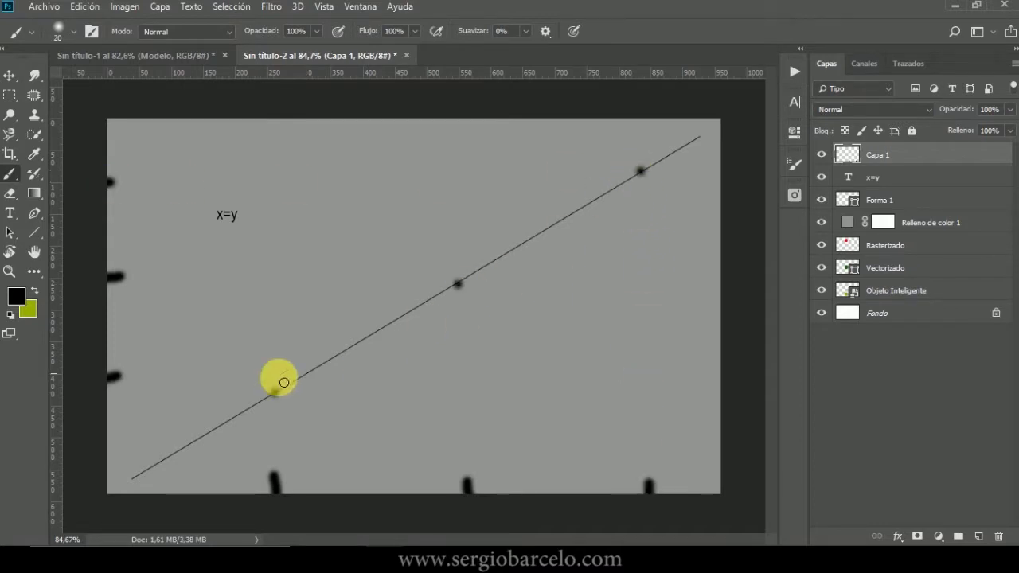
# - Paint a straight olive-green stroke along the diagonal line, passing through the three dots
pyautogui.click(35, 290)
pyautogui.click(218, 425)
pyautogui.keyDown('shift'); pyautogui.click(666, 165); pyautogui.keyUp('shift')
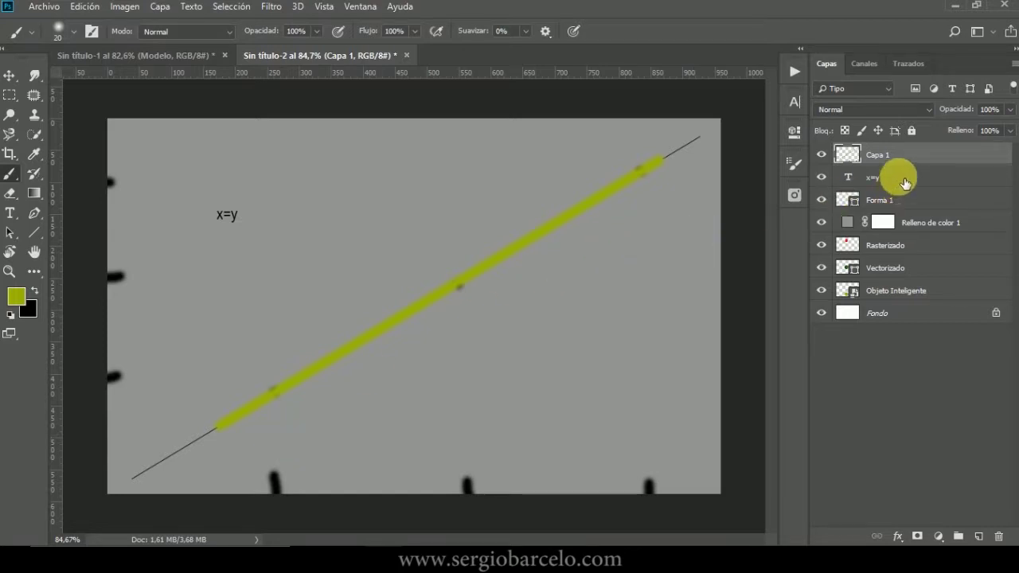
# - Delete the brush, x=y text and line layers together with the grey colour fill layer
pyautogui.keyDown('shift'); pyautogui.click(913, 206); pyautogui.keyUp('shift')
pyautogui.press('Delete')
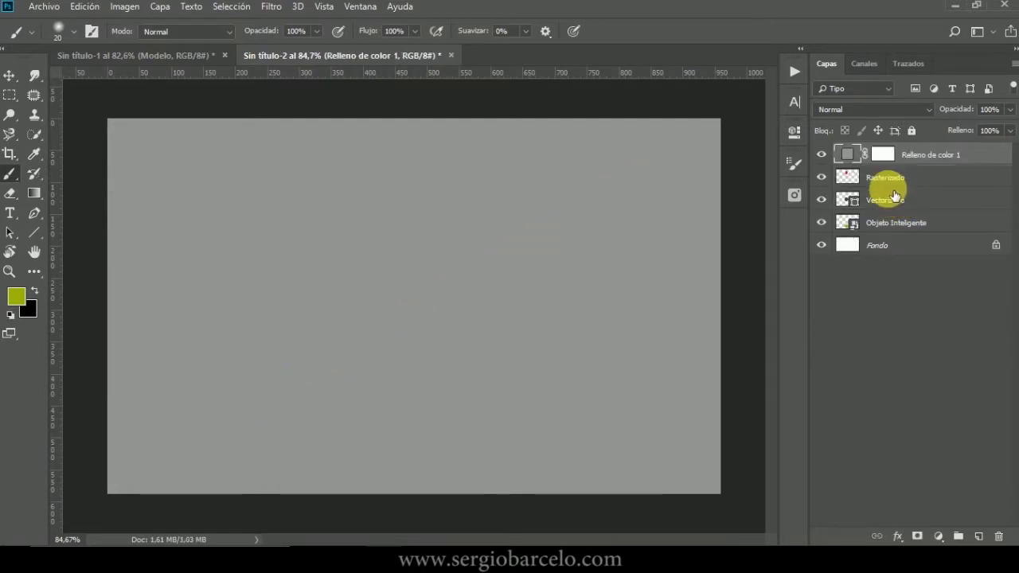
pyautogui.press('Delete')
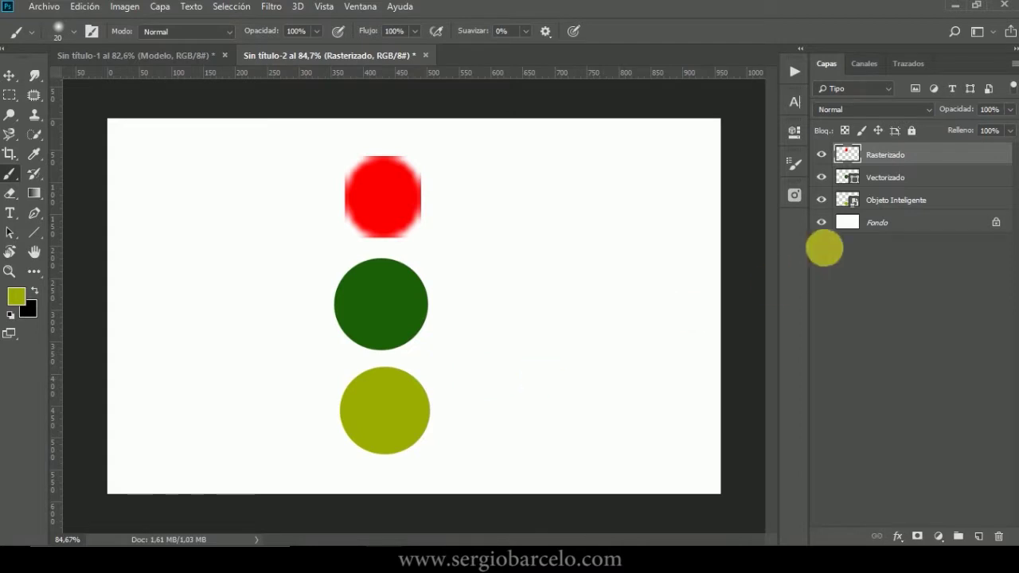
# - Paint black hair, an eye and a mouth on the red circle in the Rasterizado layer
pyautogui.click(900, 200)
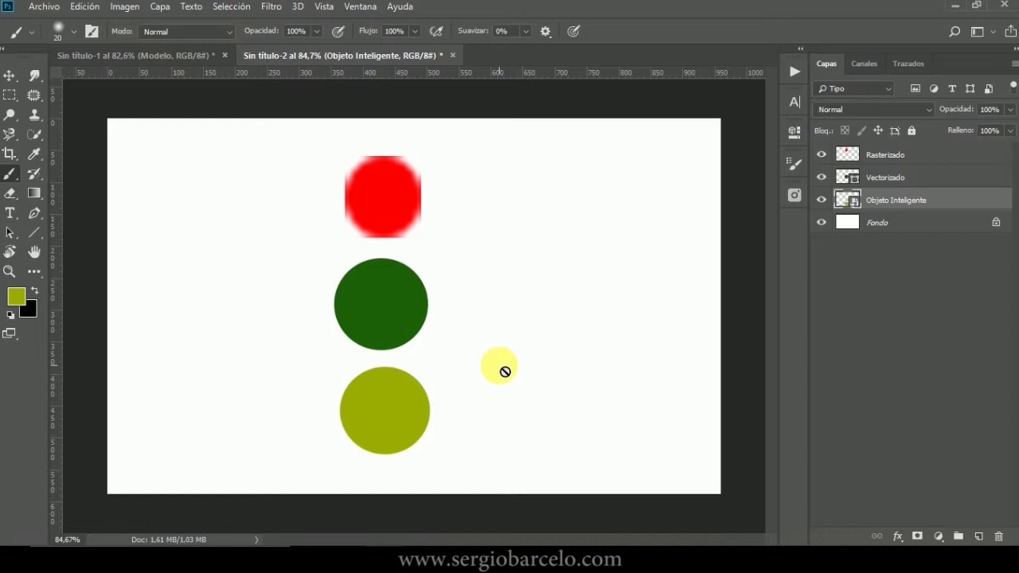
pyautogui.click(879, 152)
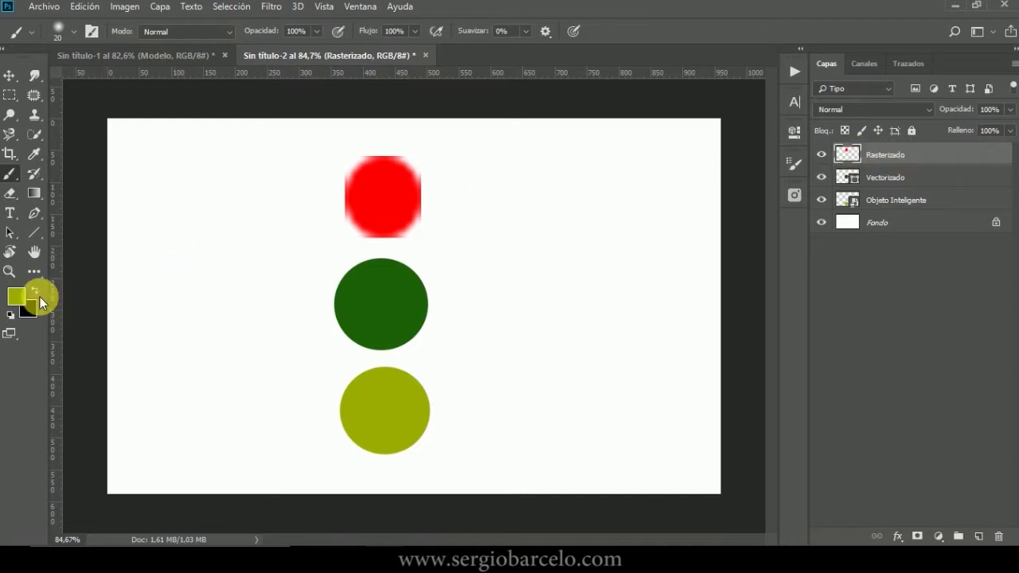
pyautogui.moveTo(335, 168)
pyautogui.mouseDown()
pyautogui.moveTo(345, 200)
pyautogui.moveTo(371, 147)
pyautogui.moveTo(393, 152)
pyautogui.moveTo(399, 167)
pyautogui.mouseUp()
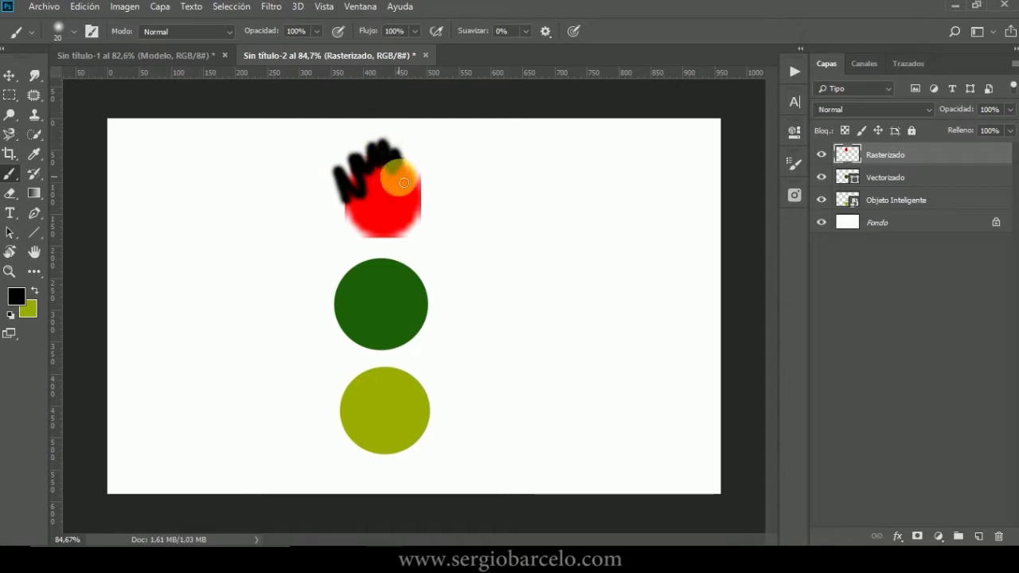
pyautogui.click(401, 185)
pyautogui.moveTo(391, 209); pyautogui.dragTo(408, 215)
# - Rasterize the Vectorizado shape layer and paint a black eye and mouth on the dark green circle
pyautogui.click(876, 177)
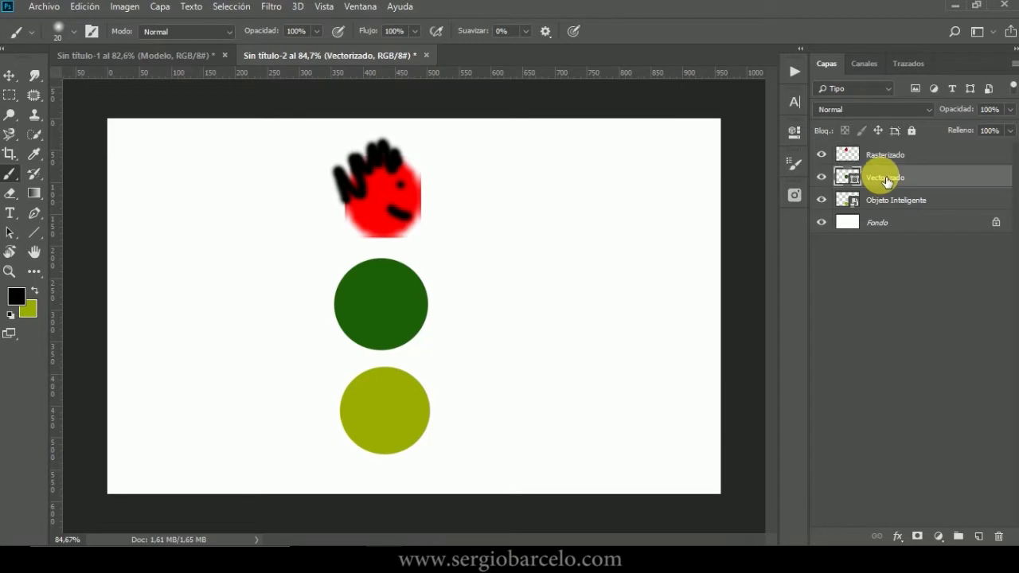
pyautogui.click(341, 300)
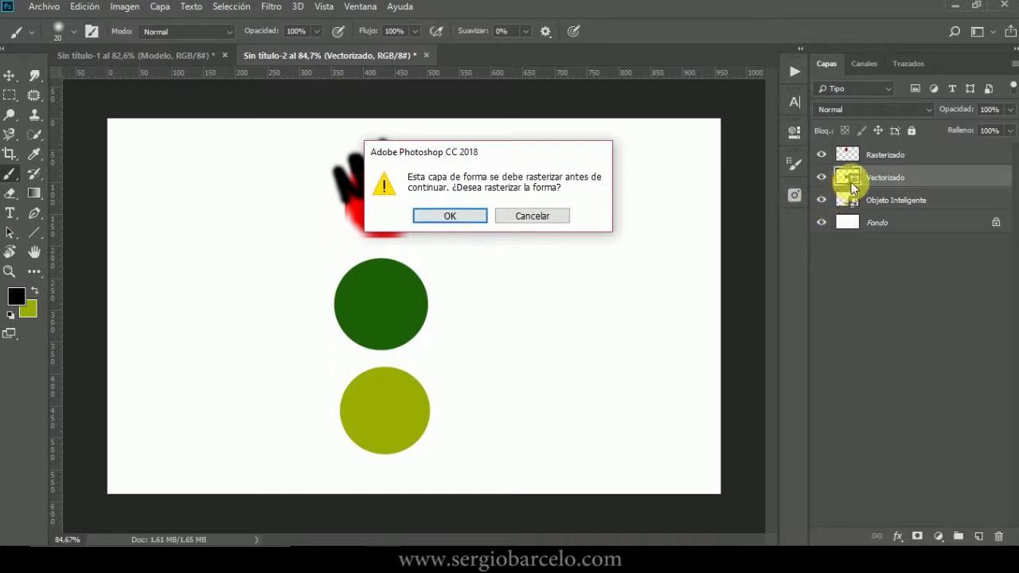
pyautogui.click(465, 217)
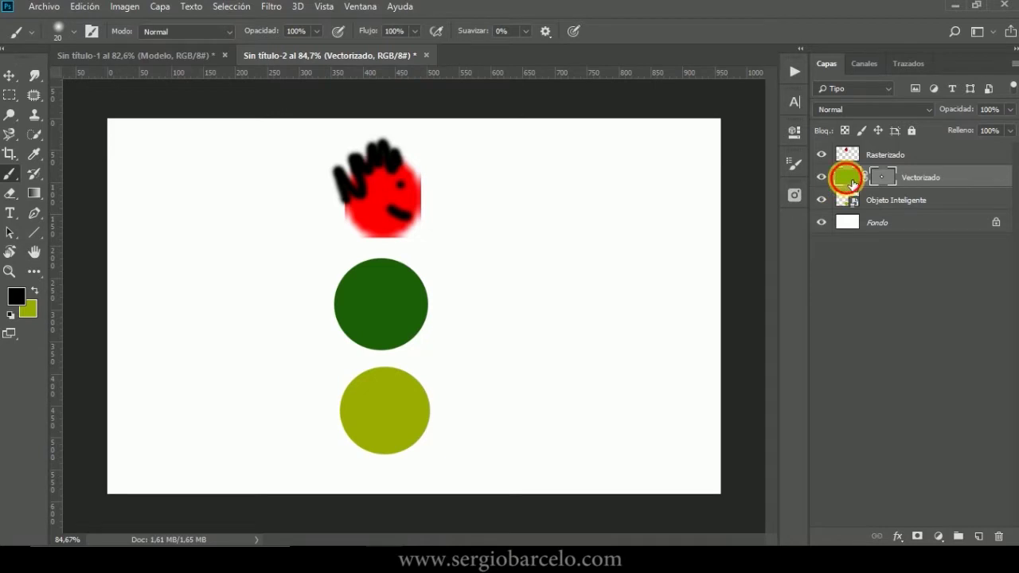
pyautogui.click(390, 285)
pyautogui.moveTo(395, 317); pyautogui.dragTo(423, 325)
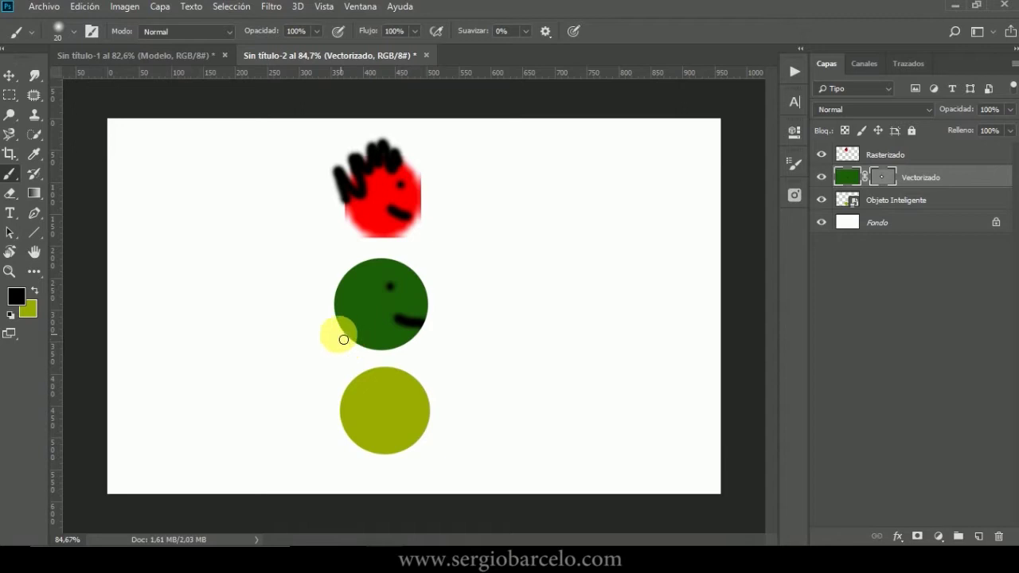
pyautogui.click(889, 206)
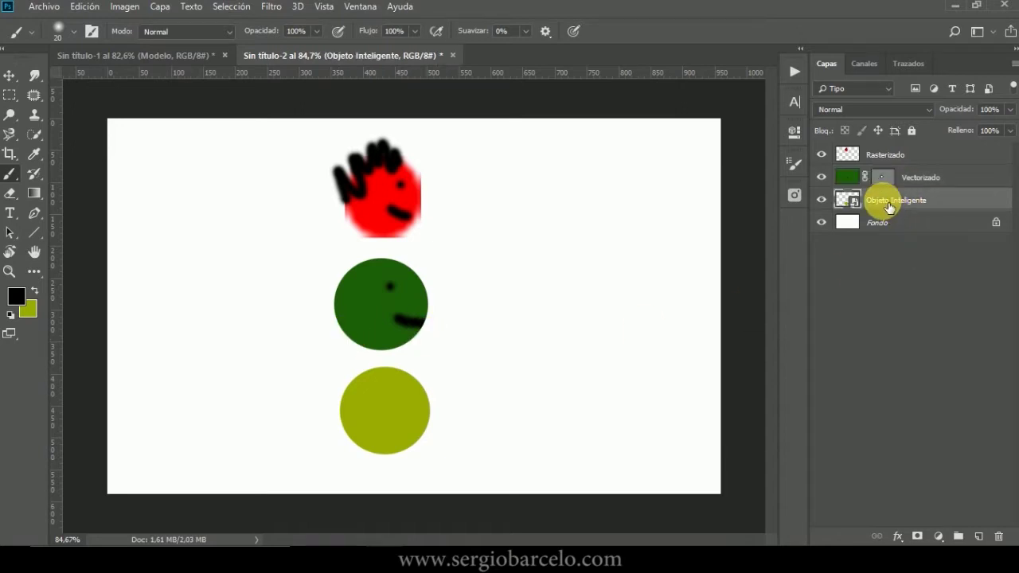
pyautogui.click(346, 414)
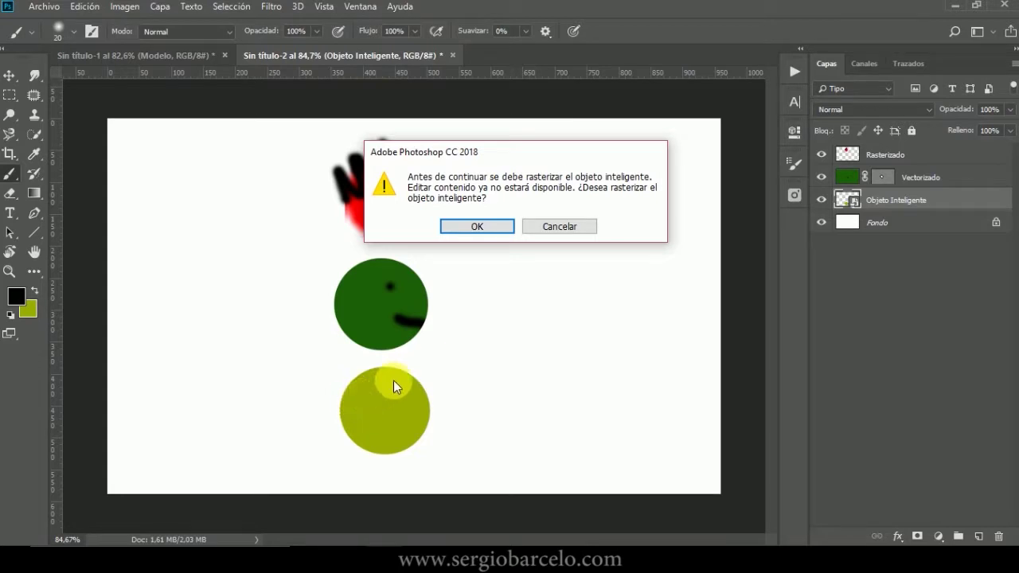
pyautogui.click(483, 230)
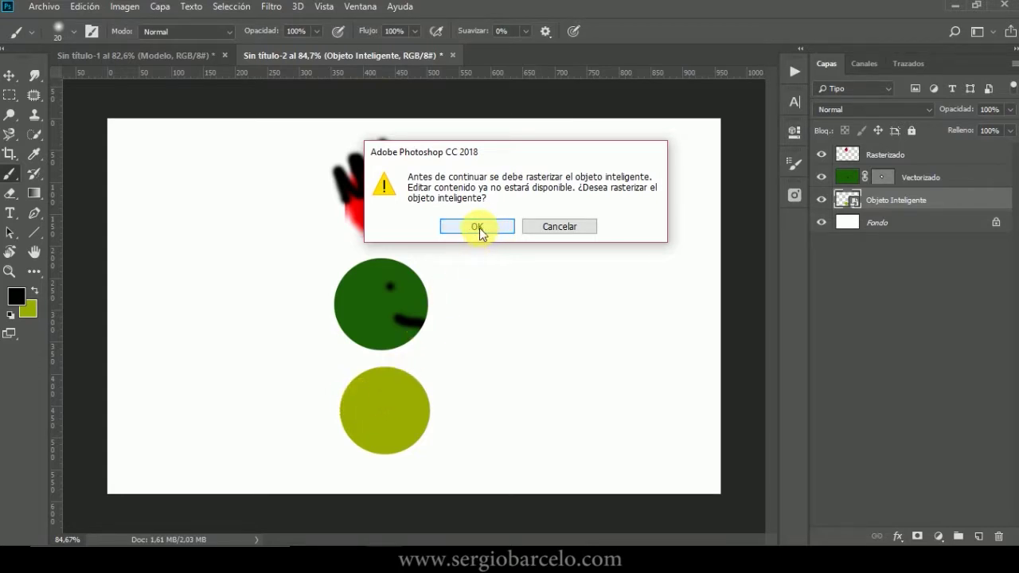
pyautogui.click(548, 229)
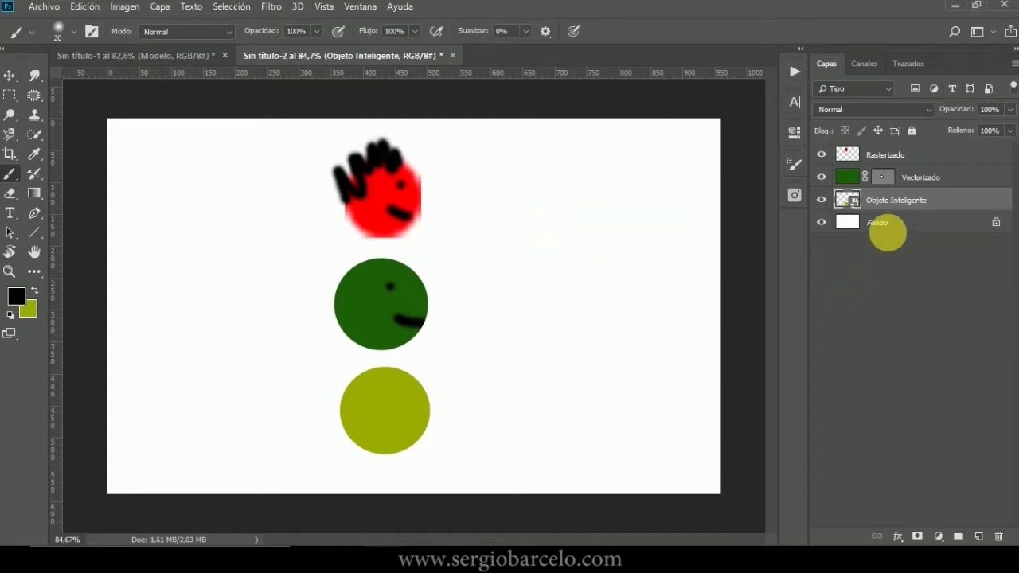
# - Rasterize the Objeto Inteligente layer that holds the olive-green circle
pyautogui.rightClick(899, 200)
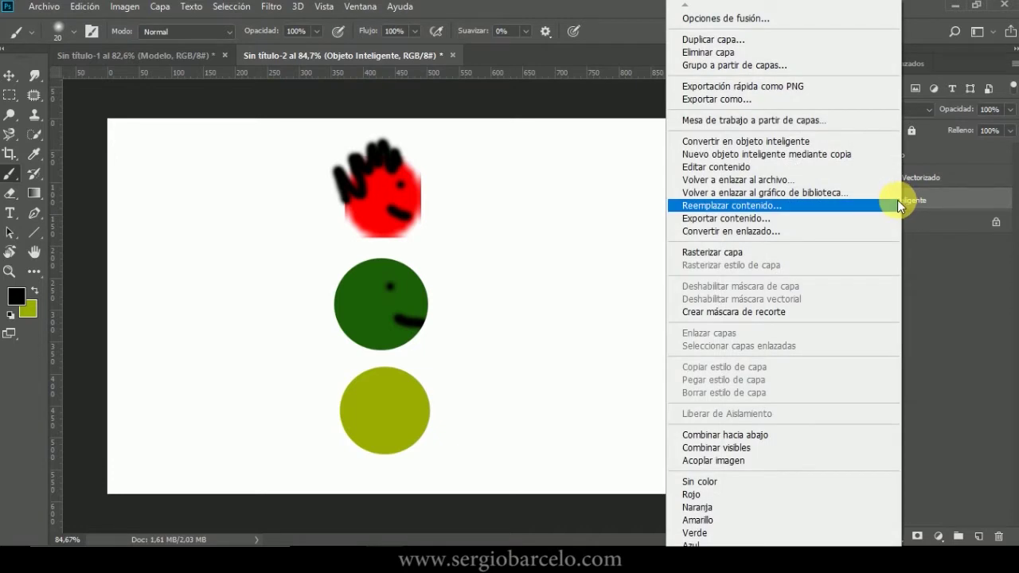
pyautogui.click(817, 252)
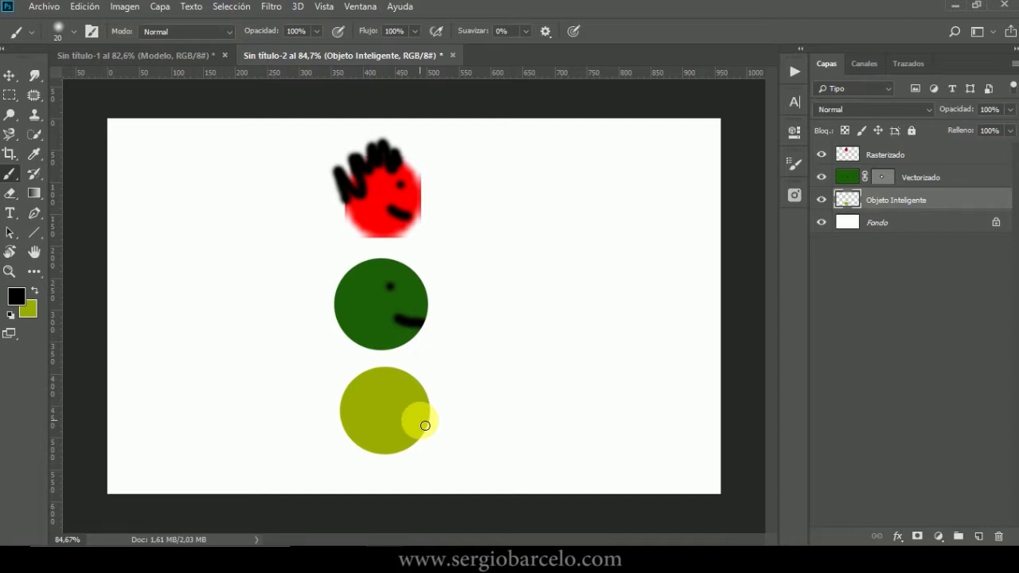
# - Close the document with the three circles and look at the close-up boxer photo in Sin título-2
pyautogui.click(452, 55)
pyautogui.click(546, 217)
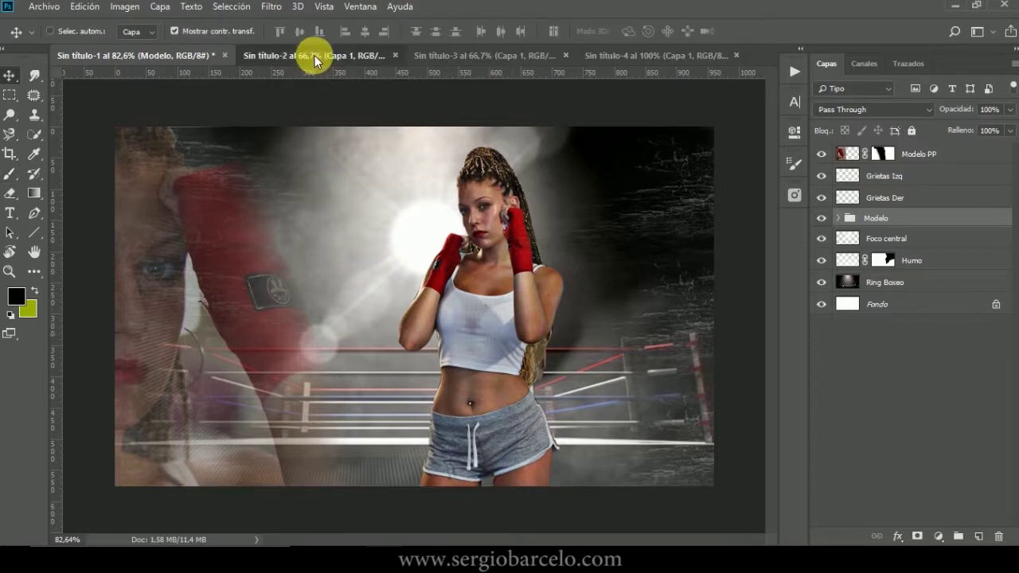
pyautogui.click(338, 57)
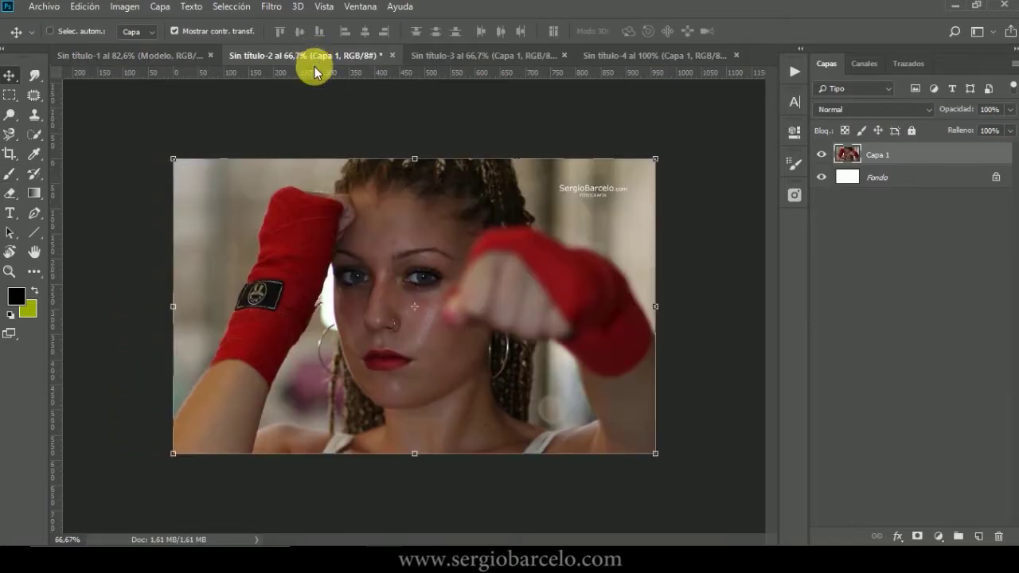
pyautogui.moveTo(398, 308); pyautogui.dragTo(348, 446)
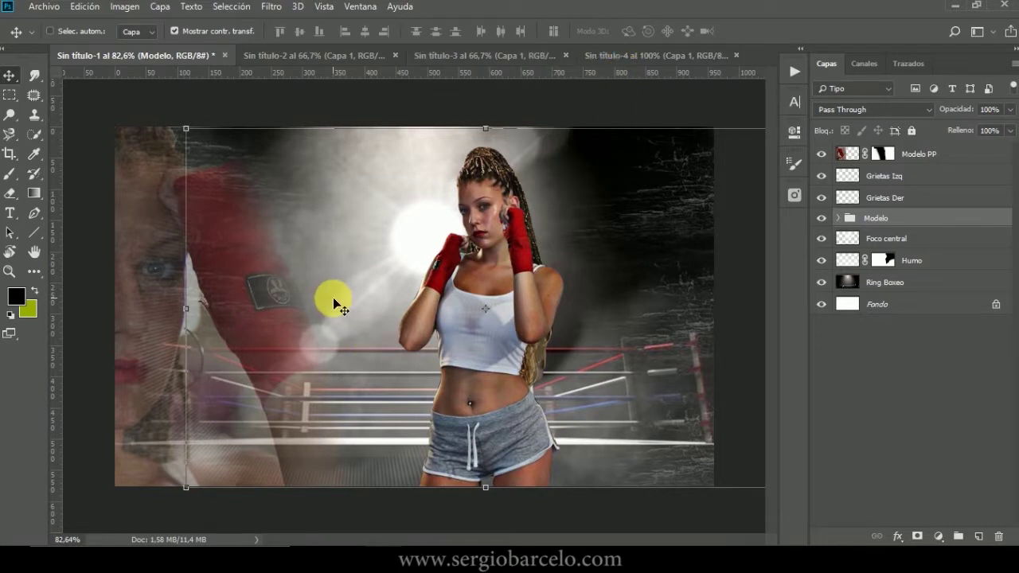
# - Create a 700 x 378 px, 72 ppi document from the clipboard preset and place it second in the document order
pyautogui.click(44, 7)
pyautogui.click(50, 24)
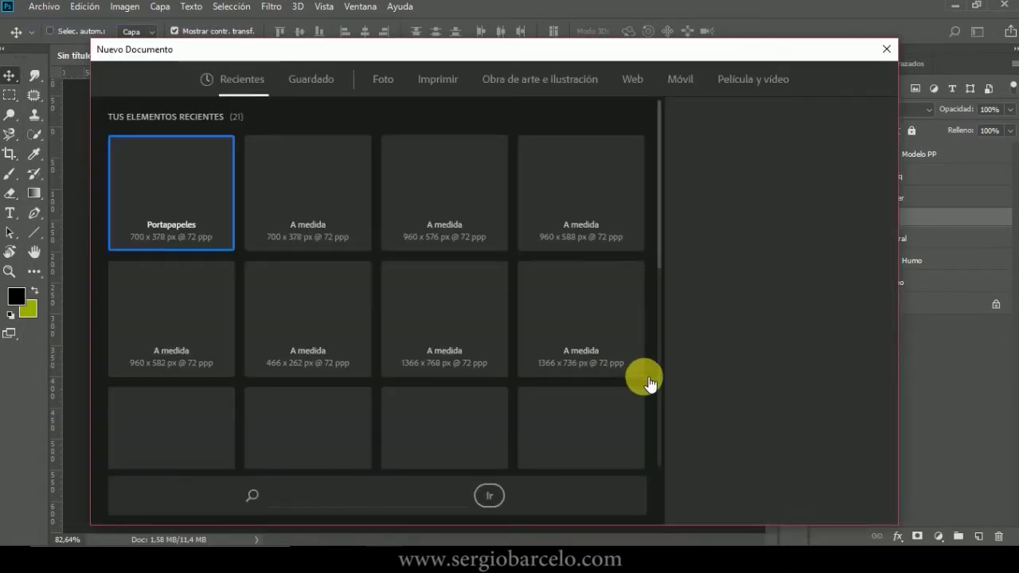
pyautogui.click(783, 495)
pyautogui.moveTo(622, 63); pyautogui.dragTo(226, 61)
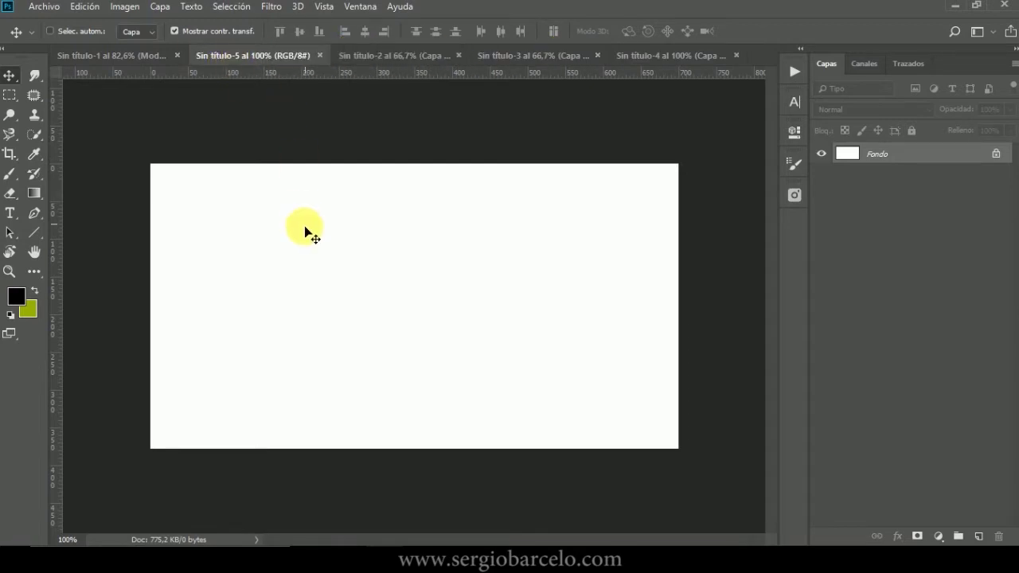
# - Try extending the blank canvas upward with the Crop tool using the olive background colour, and restore the crop bounds
pyautogui.click(9, 156)
pyautogui.moveTo(343, 166); pyautogui.dragTo(337, 142)
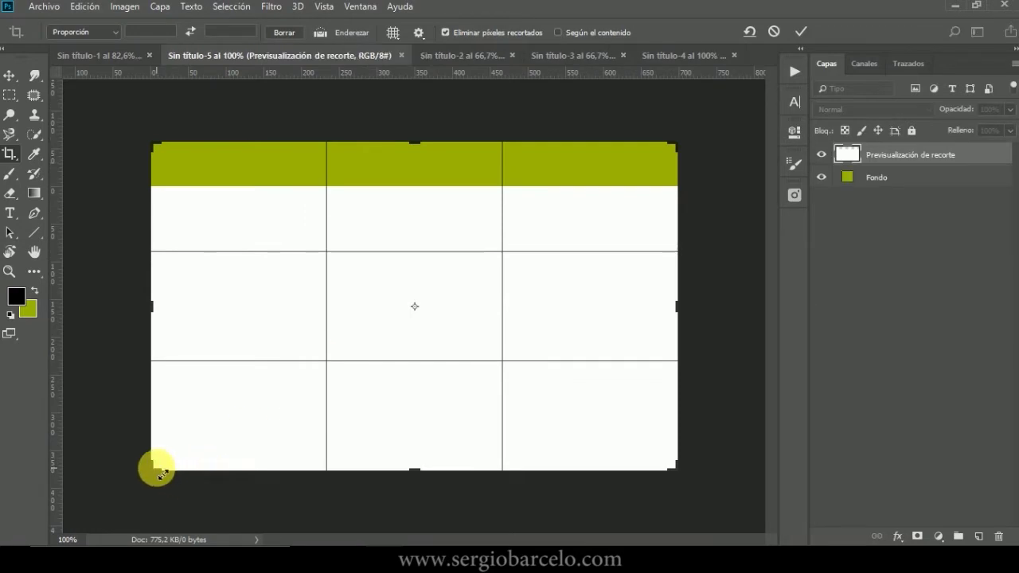
pyautogui.moveTo(162, 468); pyautogui.dragTo(209, 445)
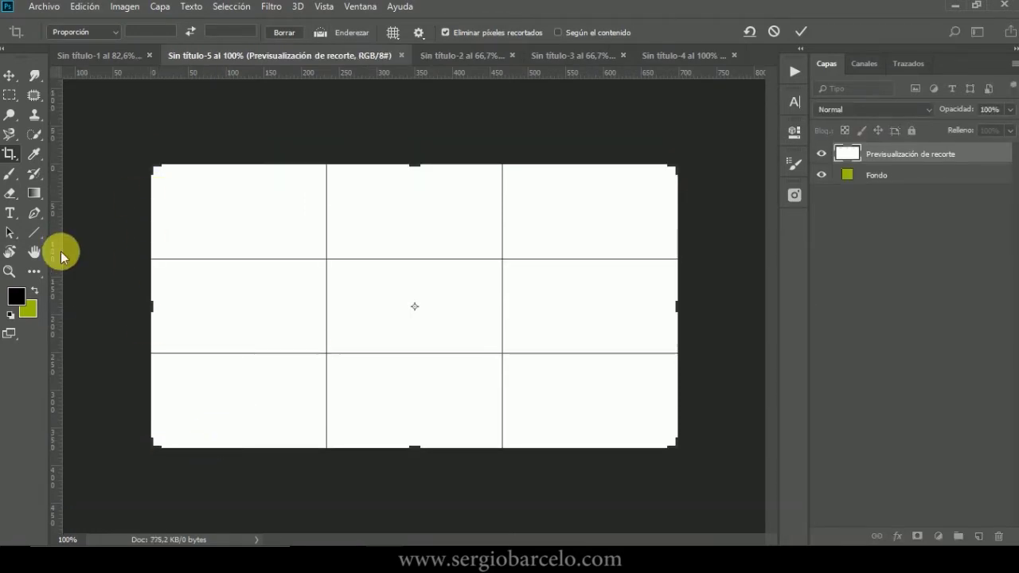
# - Set the background colour to white (ffffff) and try extending the canvas upward before restoring the crop bounds
pyautogui.click(29, 313)
pyautogui.click(470, 194)
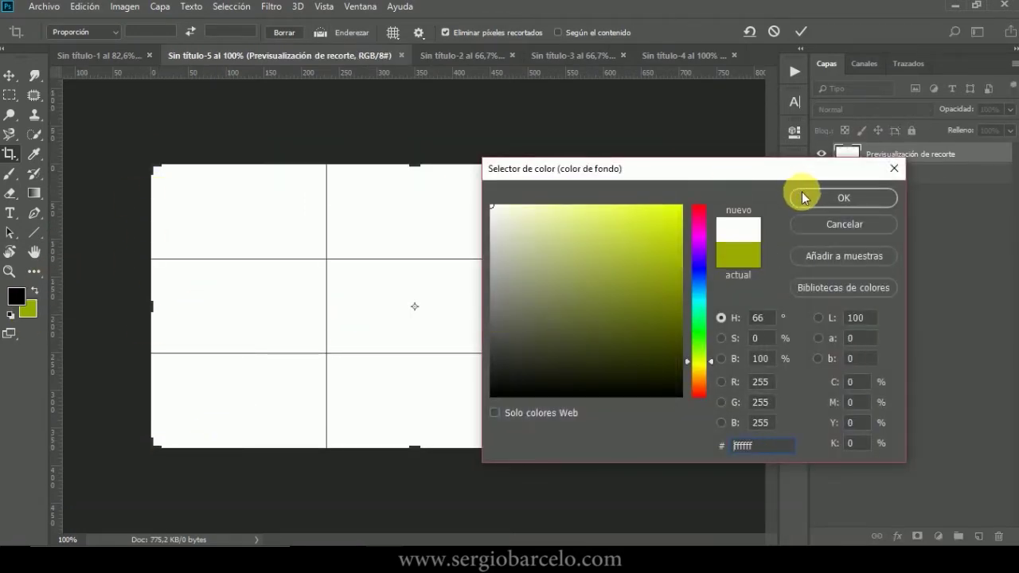
pyautogui.click(828, 198)
pyautogui.moveTo(425, 167); pyautogui.dragTo(422, 145)
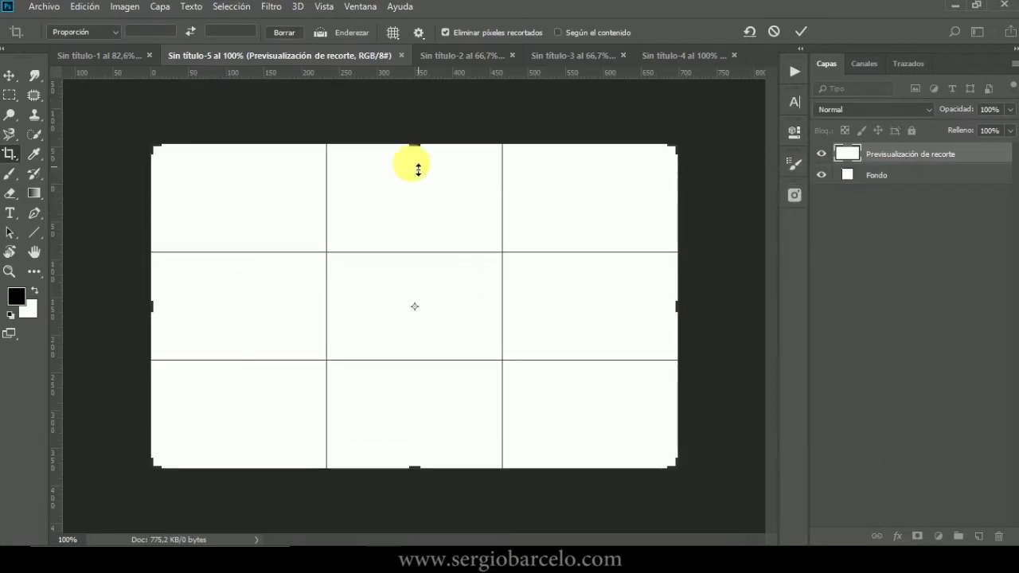
pyautogui.moveTo(407, 476); pyautogui.dragTo(364, 450)
# - Try a bright yellow background colour while extending the canvas at its top and left edges, and undo the crop
pyautogui.click(31, 311)
pyautogui.moveTo(526, 298); pyautogui.dragTo(716, 174)
pyautogui.click(821, 195)
pyautogui.moveTo(420, 168); pyautogui.dragTo(422, 145)
pyautogui.moveTo(158, 308)
pyautogui.mouseDown()
pyautogui.moveTo(136, 303)
pyautogui.moveTo(141, 310)
pyautogui.mouseUp()
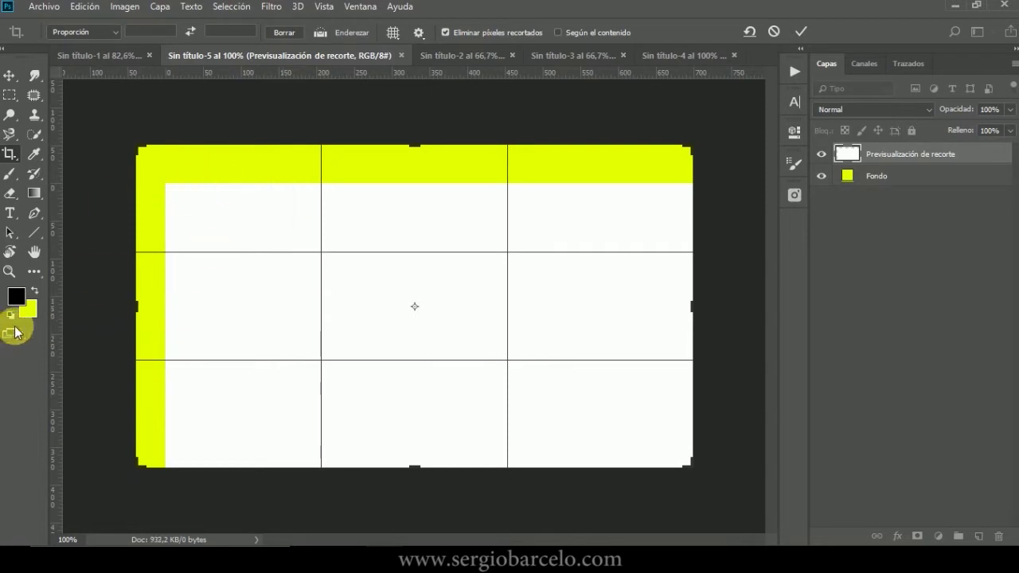
pyautogui.hotkey('ctrl', 'alt', 'z')
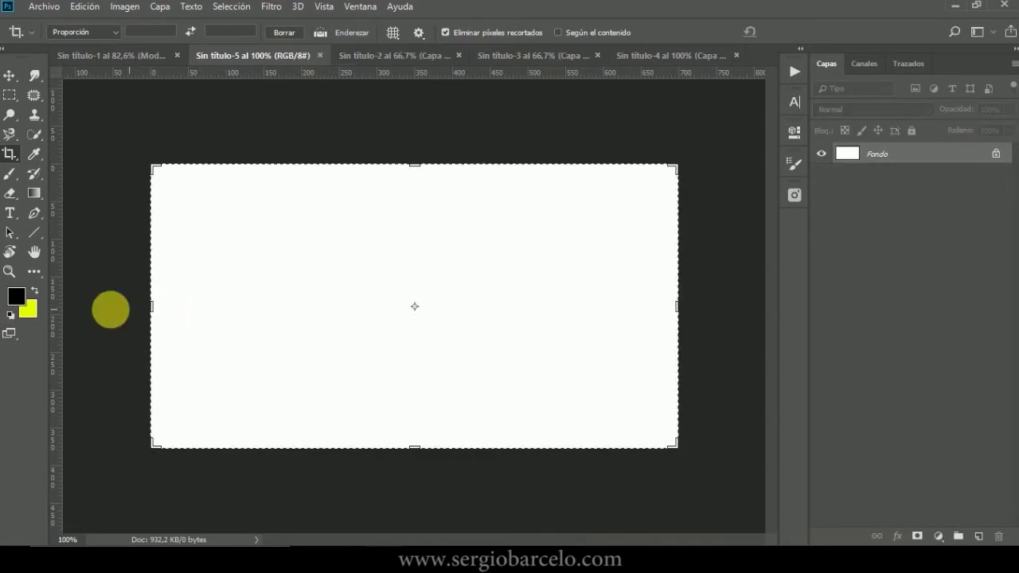
# - Set the background colour to white (ffffff) and extend the canvas at its top and left edges with the Crop tool
pyautogui.click(30, 313)
pyautogui.moveTo(625, 293); pyautogui.dragTo(494, 195)
pyautogui.press('Return')
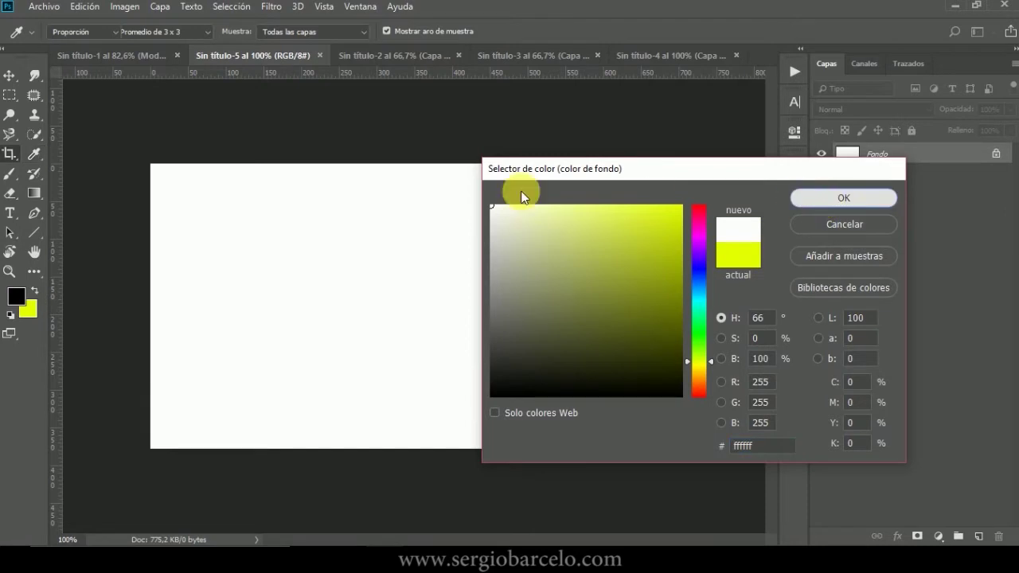
pyautogui.click(426, 172)
pyautogui.moveTo(424, 175); pyautogui.dragTo(417, 145)
pyautogui.moveTo(153, 306); pyautogui.dragTo(127, 306)
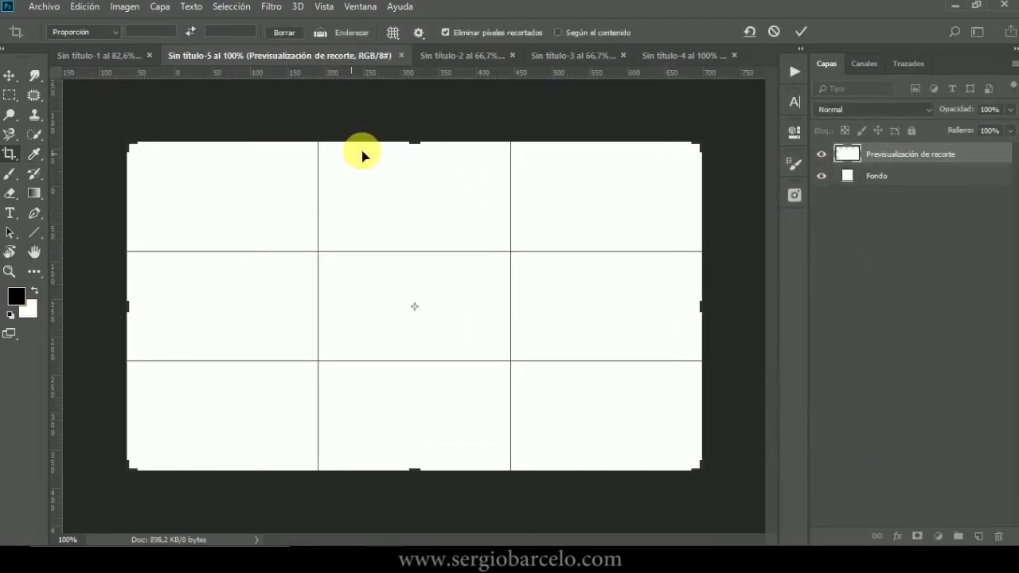
pyautogui.moveTo(416, 142); pyautogui.dragTo(416, 136)
pyautogui.press('Return')
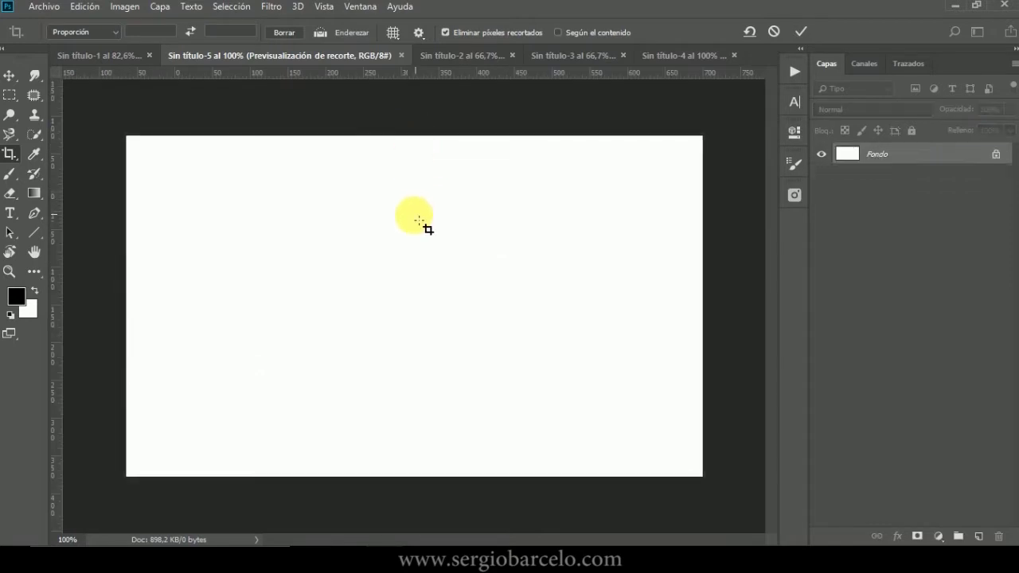
# - Copy the boxer photo from Sin título-3 into Sin título-5 and position it over the whole canvas
pyautogui.click(10, 76)
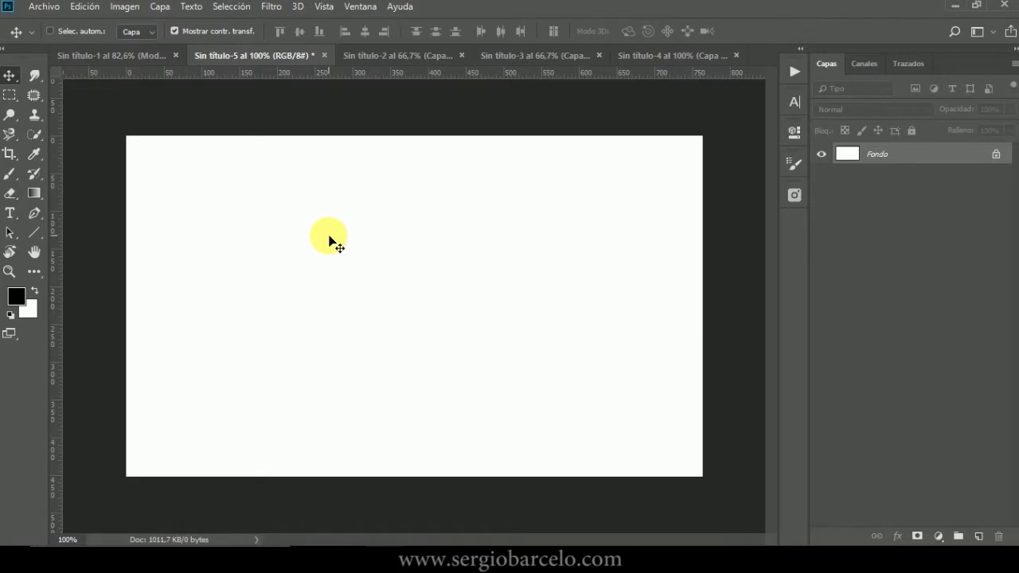
pyautogui.click(388, 56)
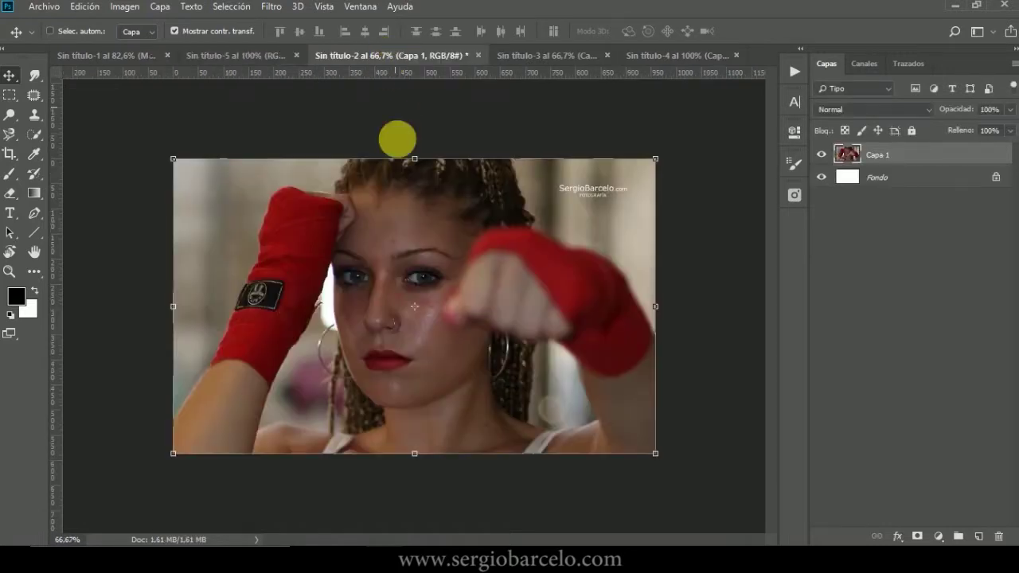
pyautogui.click(535, 55)
pyautogui.moveTo(484, 324); pyautogui.dragTo(386, 260)
pyautogui.moveTo(324, 256); pyautogui.dragTo(352, 276)
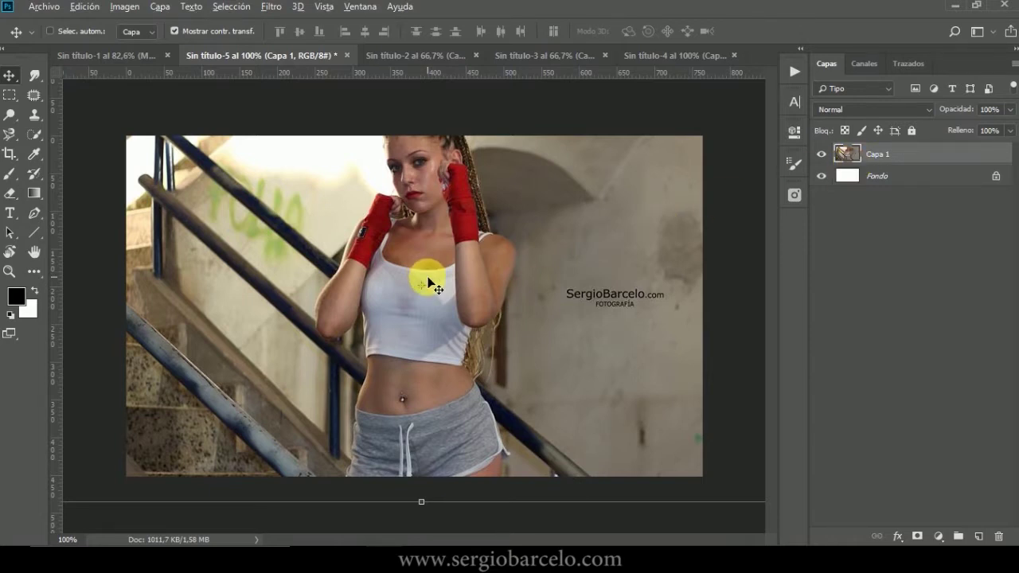
# - Scale the boxer photo down to 1.98% width and 2.08% height near the canvas centre and apply the transform
pyautogui.hotkey('ctrl', '-')
pyautogui.moveTo(173, 141); pyautogui.dragTo(562, 380)
pyautogui.moveTo(567, 388); pyautogui.dragTo(428, 297)
pyautogui.hotkey('ctrl', '+')
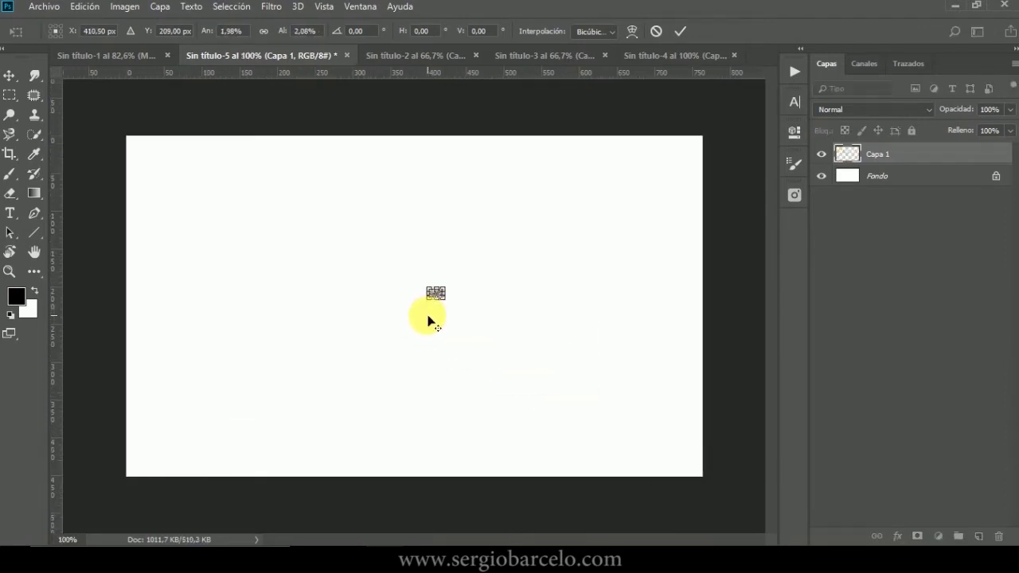
pyautogui.scroll(2, 427, 320)
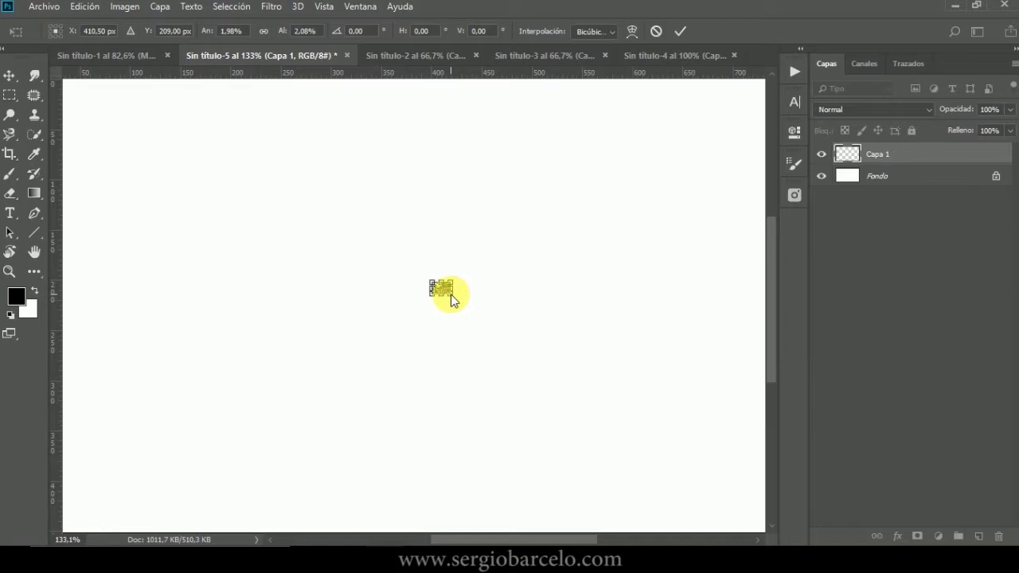
pyautogui.hotkey('alt', 'space')
pyautogui.press('Escape')
# - Enlarge the tiny photo to about 3210% to examine its pixelation, and undo both scalings
pyautogui.moveTo(455, 297); pyautogui.dragTo(636, 438)
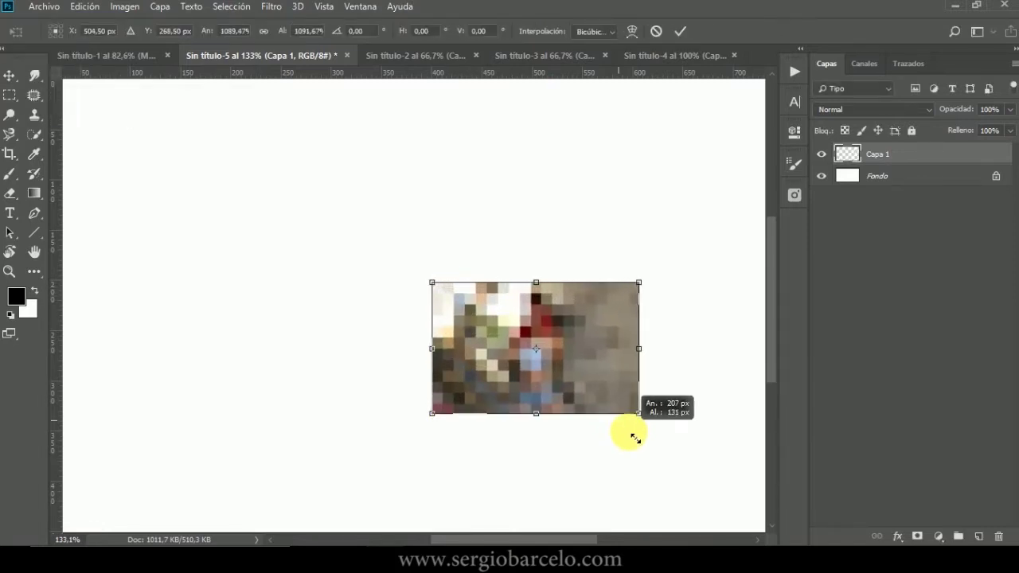
pyautogui.moveTo(434, 283); pyautogui.dragTo(277, 197)
pyautogui.scroll(-1, 342, 291)
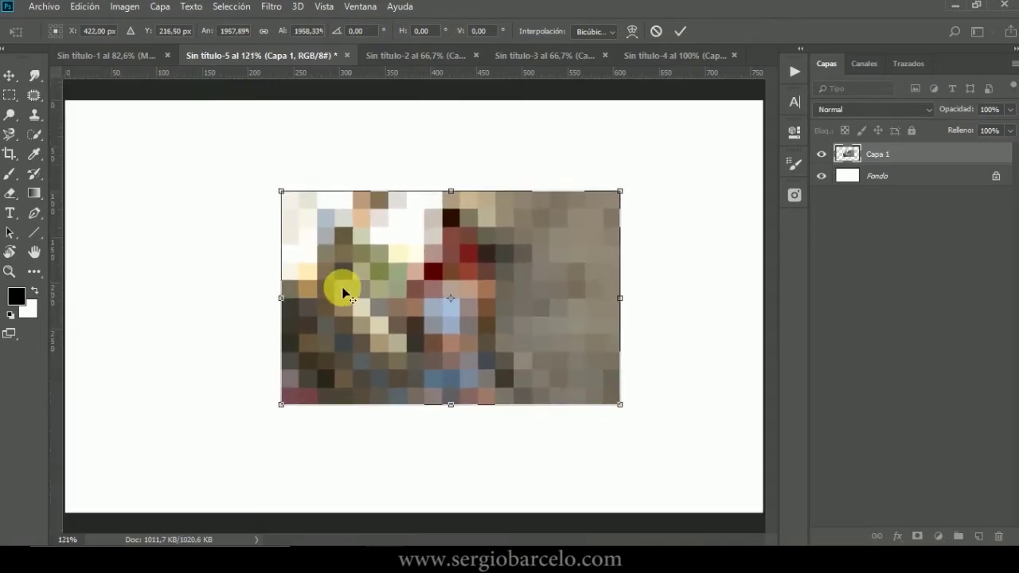
pyautogui.scroll(-3, 344, 295)
pyautogui.moveTo(342, 244); pyautogui.dragTo(283, 206)
pyautogui.moveTo(535, 368); pyautogui.dragTo(593, 403)
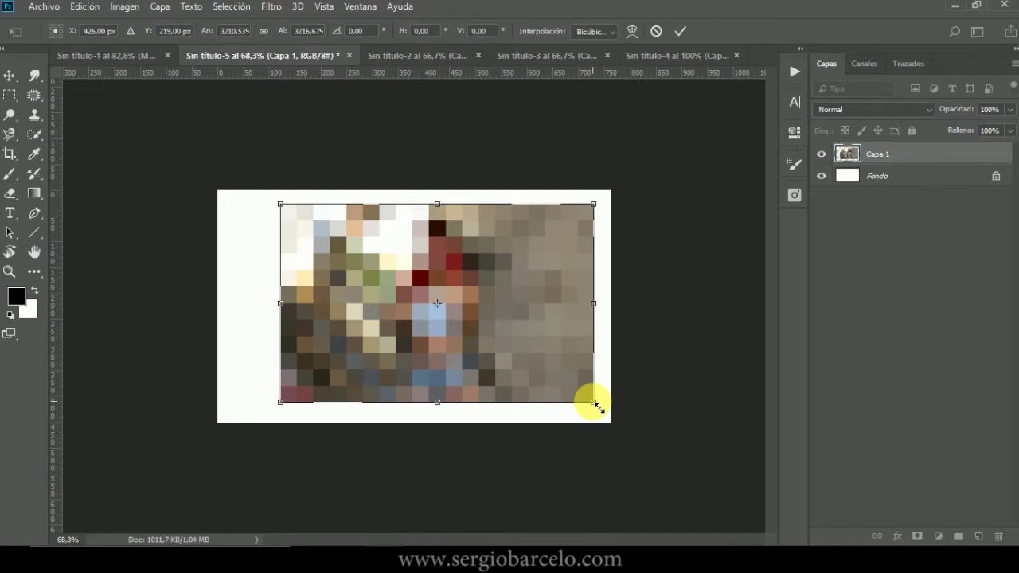
pyautogui.press('Return')
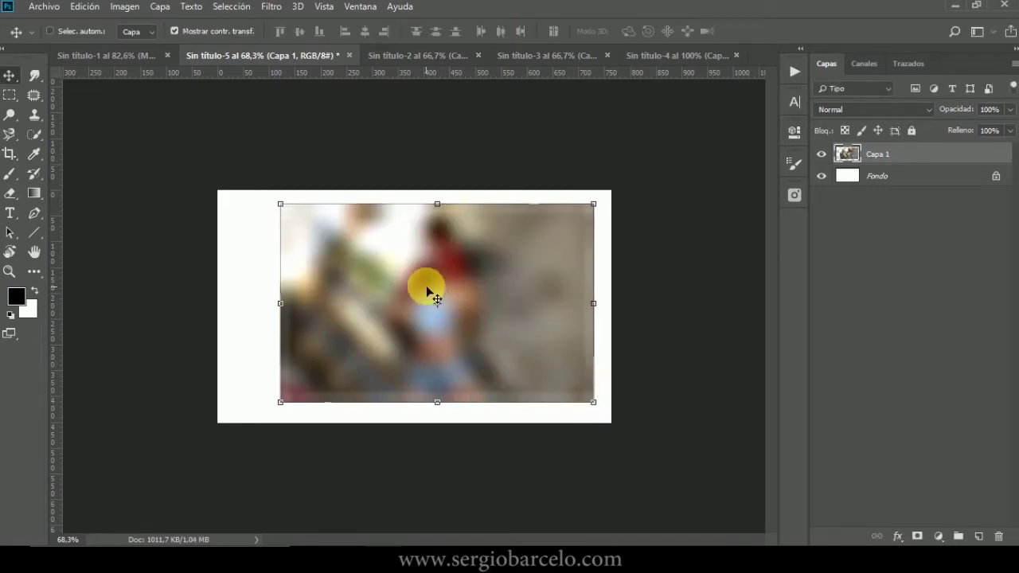
pyautogui.scroll(5, 438, 299)
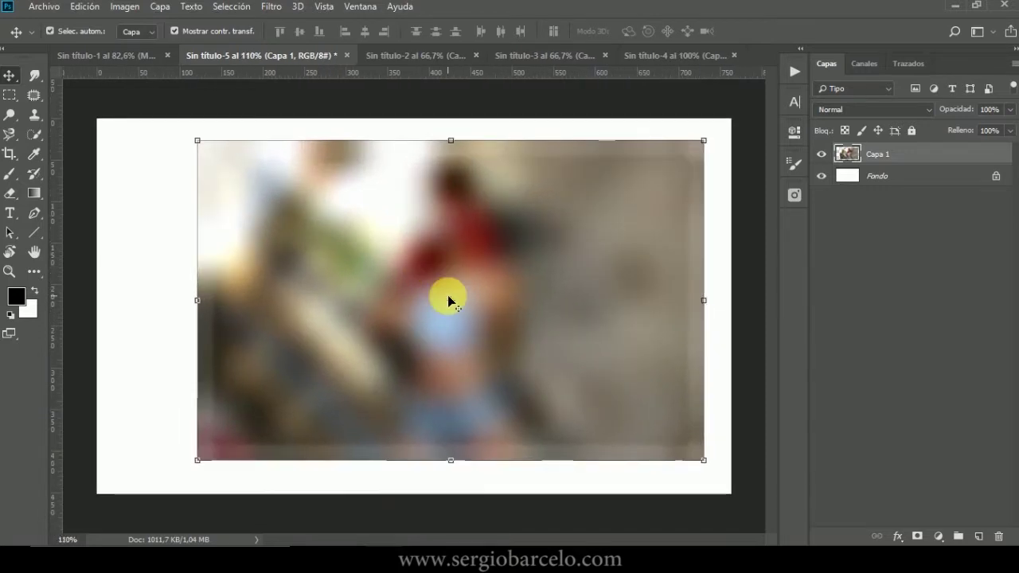
pyautogui.hotkey('ctrl', 'alt', 'z')
pyautogui.hotkey('ctrl', 'alt', 'z')
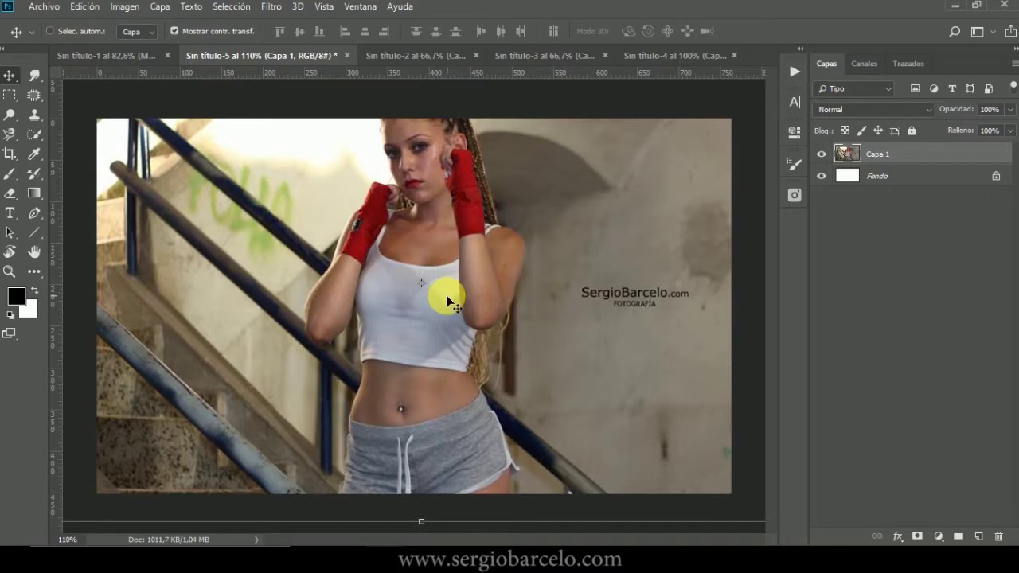
# - Scale the boxer photo to about 75% so that it fits inside the canvas, and centre it
pyautogui.hotkey('ctrl', 't')
pyautogui.hotkey('ctrl', '0')
pyautogui.moveTo(118, 106); pyautogui.dragTo(234, 194)
pyautogui.moveTo(313, 264)
pyautogui.mouseDown()
pyautogui.moveTo(304, 253)
pyautogui.moveTo(314, 257)
pyautogui.mouseUp()
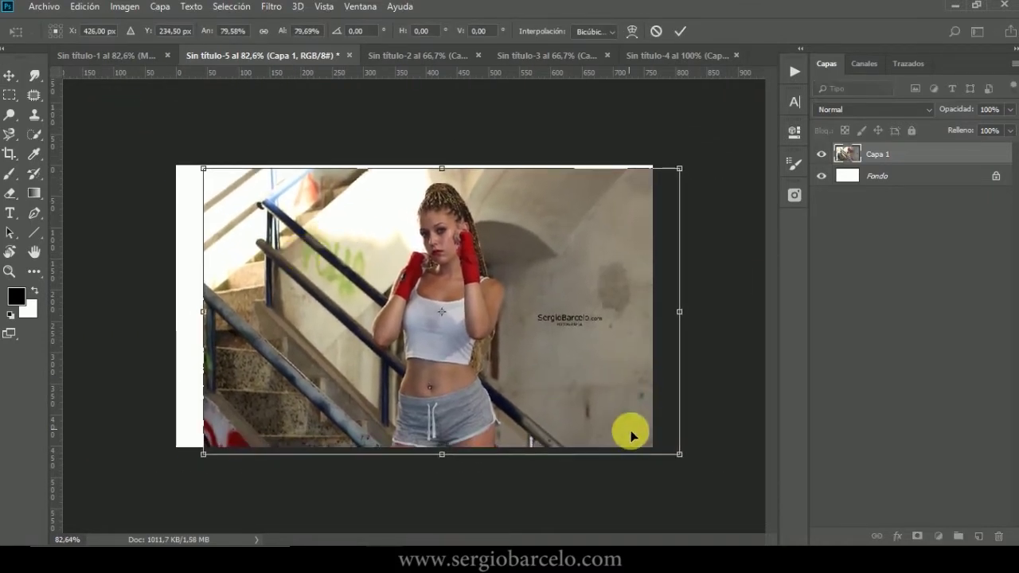
pyautogui.moveTo(680, 454); pyautogui.dragTo(654, 441)
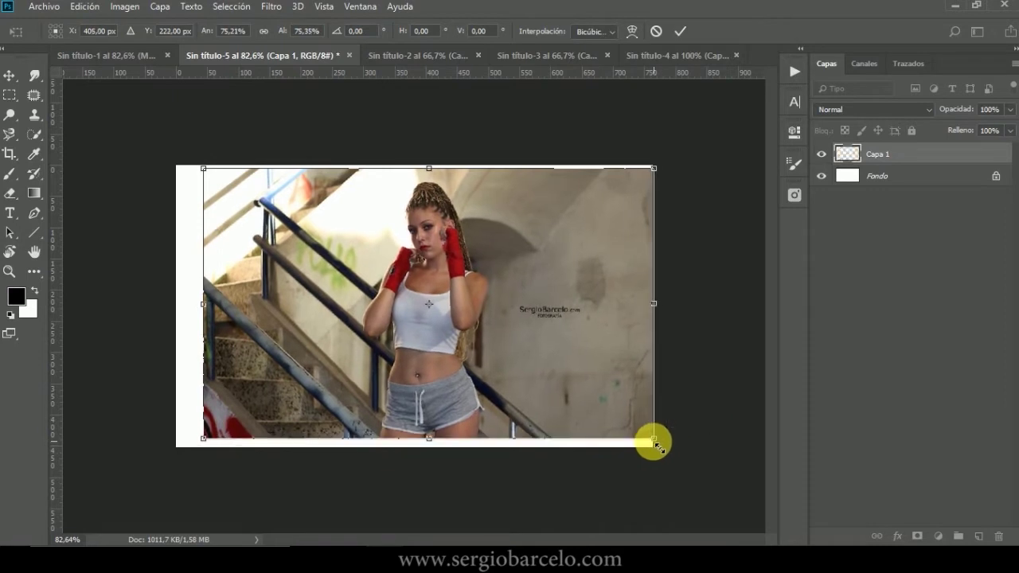
pyautogui.press('Return')
pyautogui.moveTo(550, 389); pyautogui.dragTo(537, 390)
pyautogui.scroll(1, 477, 397)
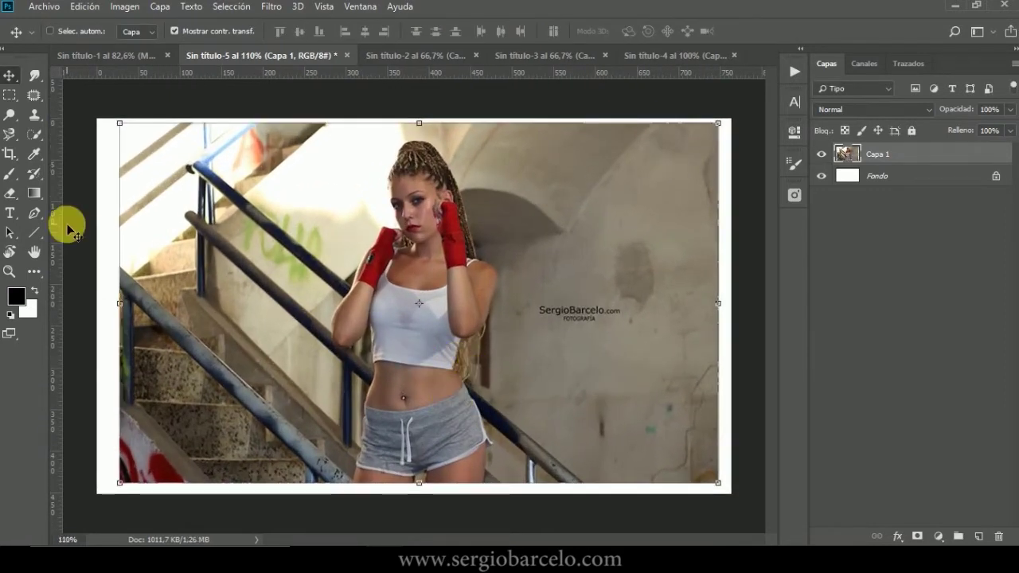
# - Trace the boxer's outline with the Magnetic Lasso and add a layer mask to Capa 1 from the selection
pyautogui.click(11, 133)
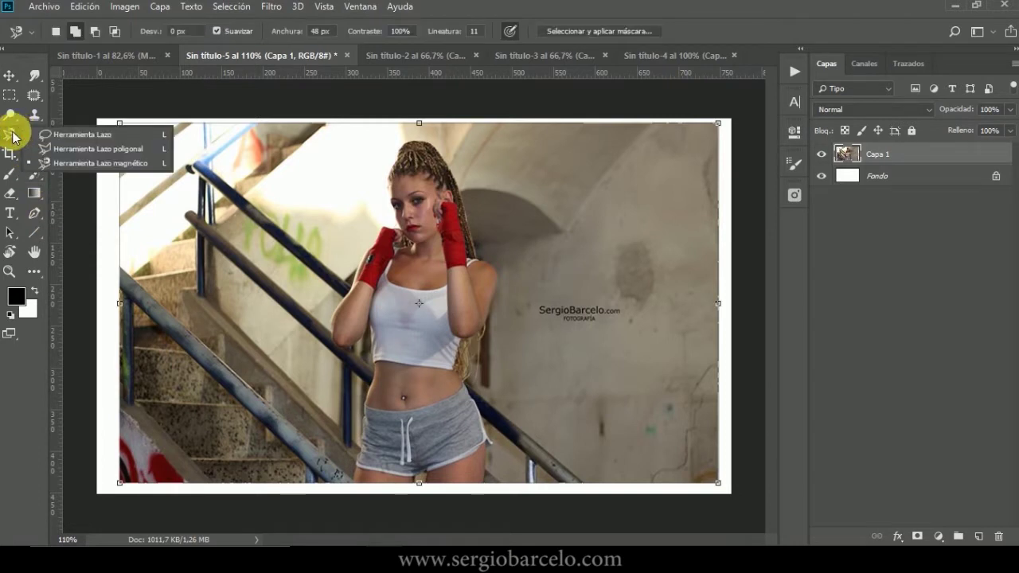
pyautogui.click(80, 163)
pyautogui.click(353, 482)
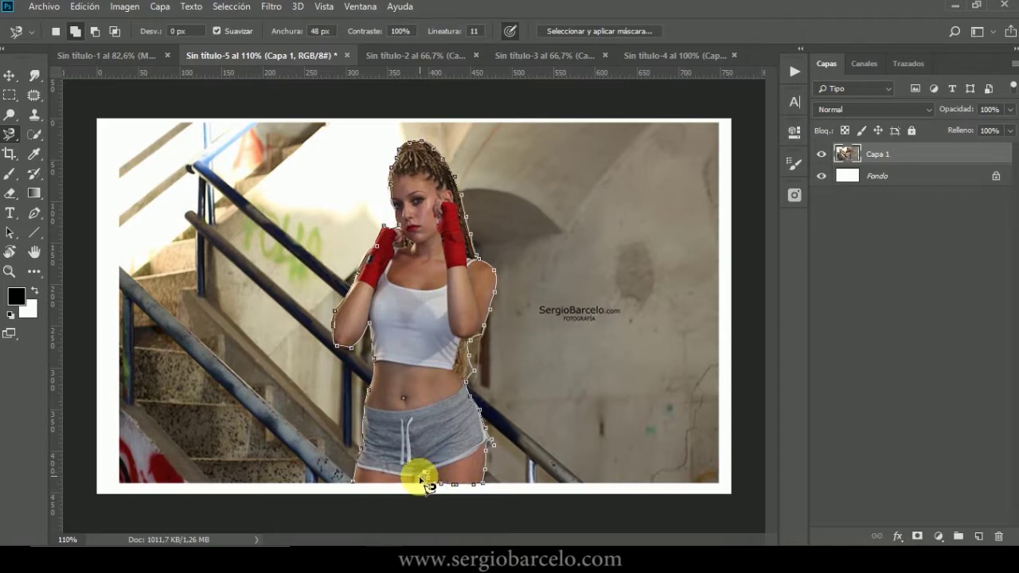
pyautogui.click(353, 484)
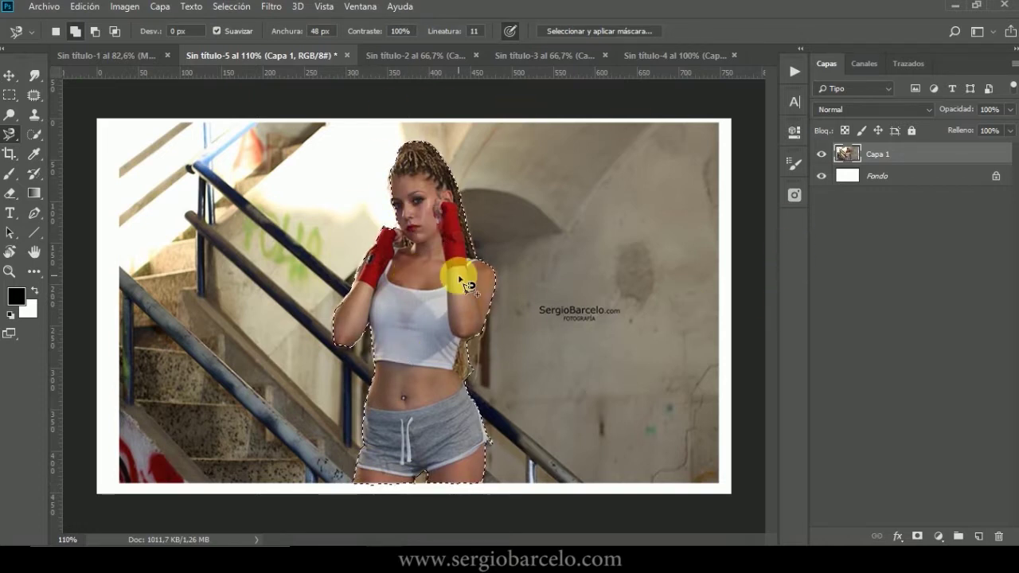
pyautogui.click(918, 538)
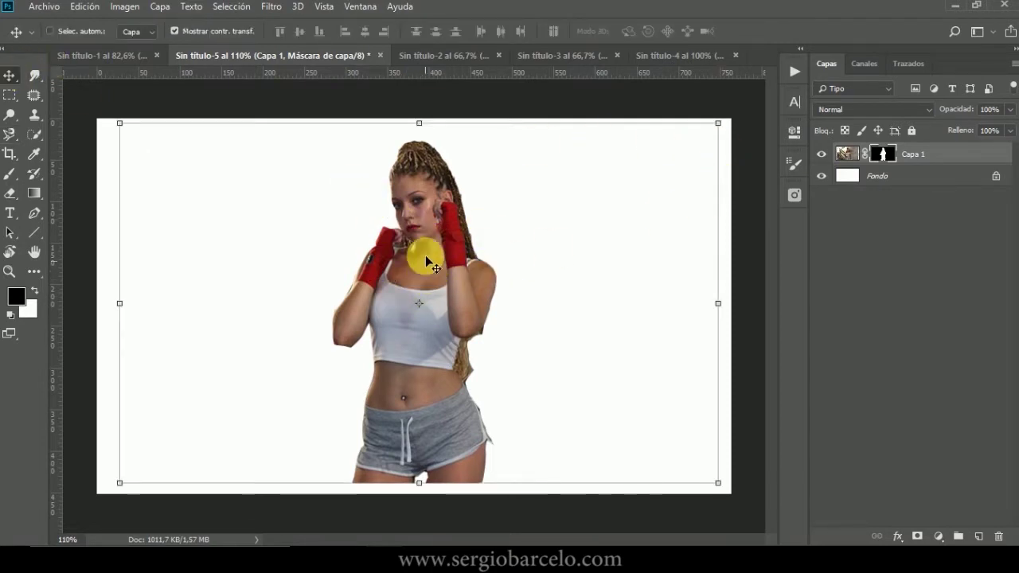
# - Copy the boxing ring photo from Sin título-4 into the Sin título-5 composite and position it over the canvas
pyautogui.click(432, 53)
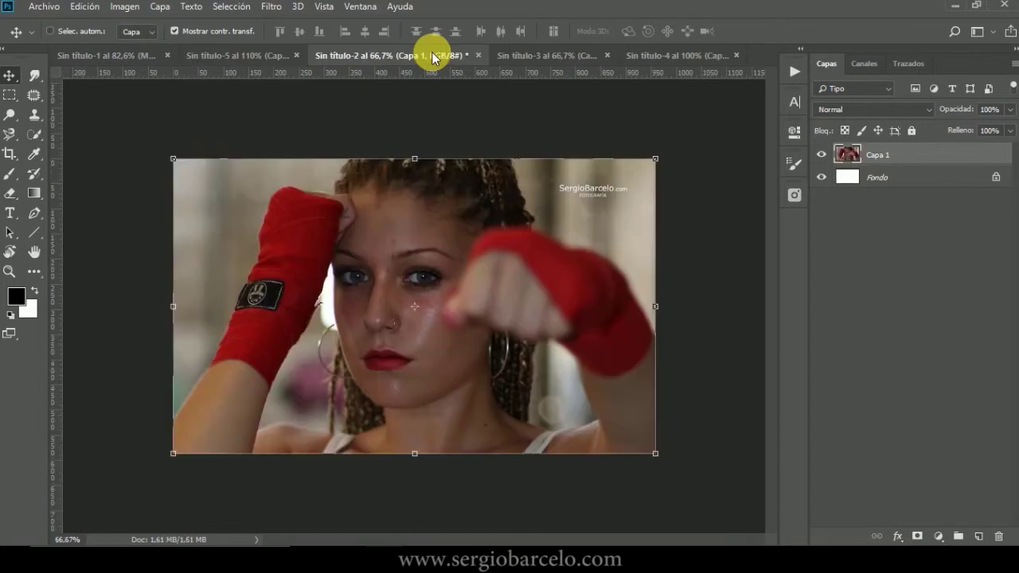
pyautogui.click(554, 53)
pyautogui.click(645, 54)
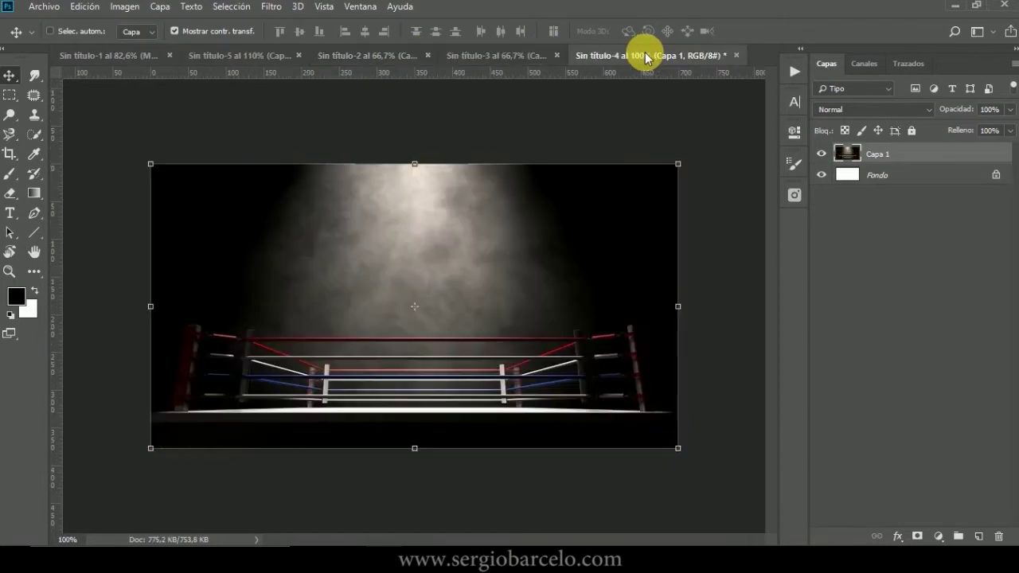
pyautogui.moveTo(391, 265); pyautogui.dragTo(300, 305)
pyautogui.moveTo(284, 248); pyautogui.dragTo(351, 205)
# - Scale the boxing ring photo to about 116% width and stretch its height to cover the whole canvas, and apply the transform
pyautogui.moveTo(654, 419); pyautogui.dragTo(735, 480)
pyautogui.moveTo(504, 318); pyautogui.dragTo(506, 334)
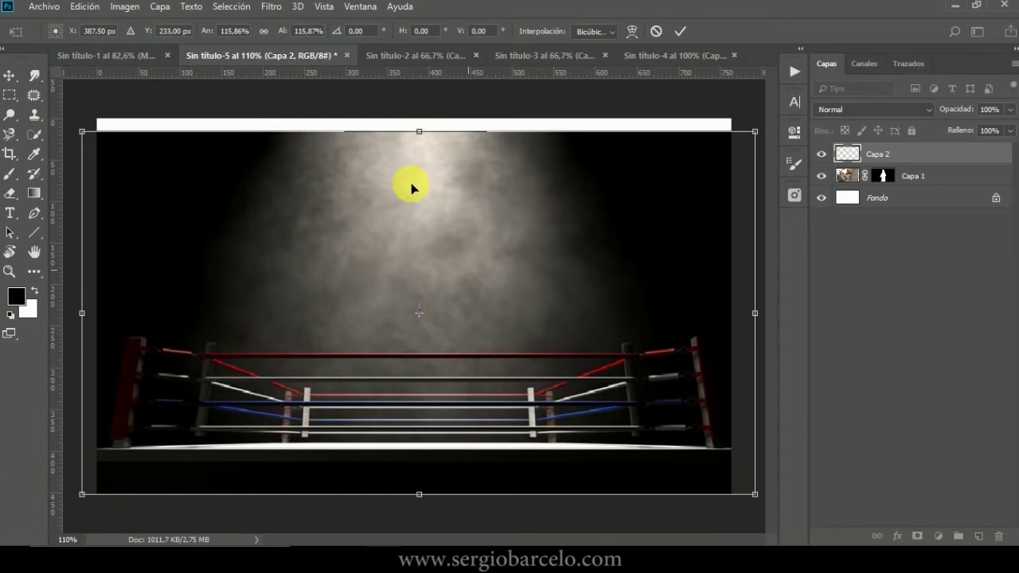
pyautogui.moveTo(418, 132); pyautogui.dragTo(419, 117)
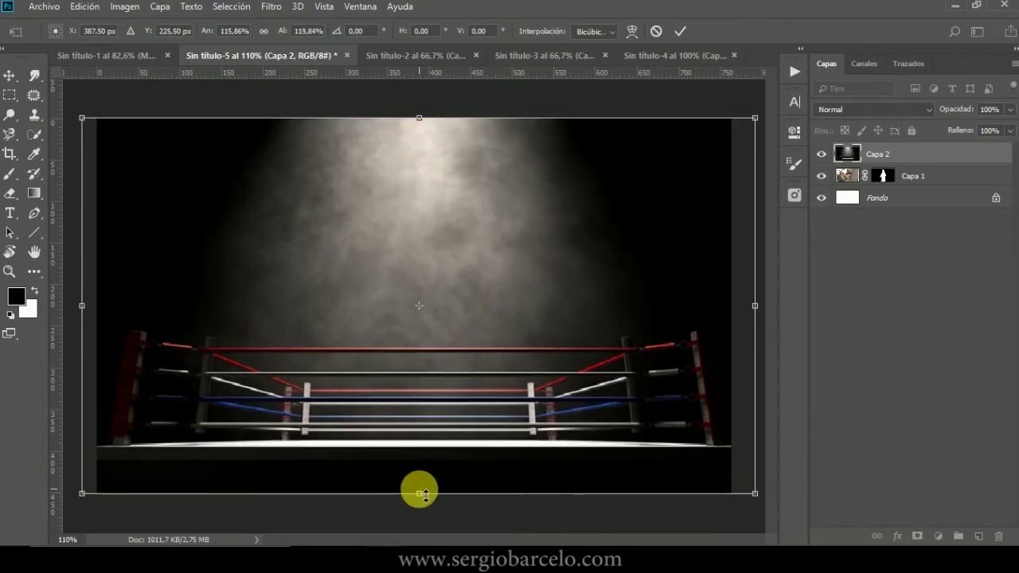
pyautogui.moveTo(418, 494); pyautogui.dragTo(419, 497)
pyautogui.press('Return')
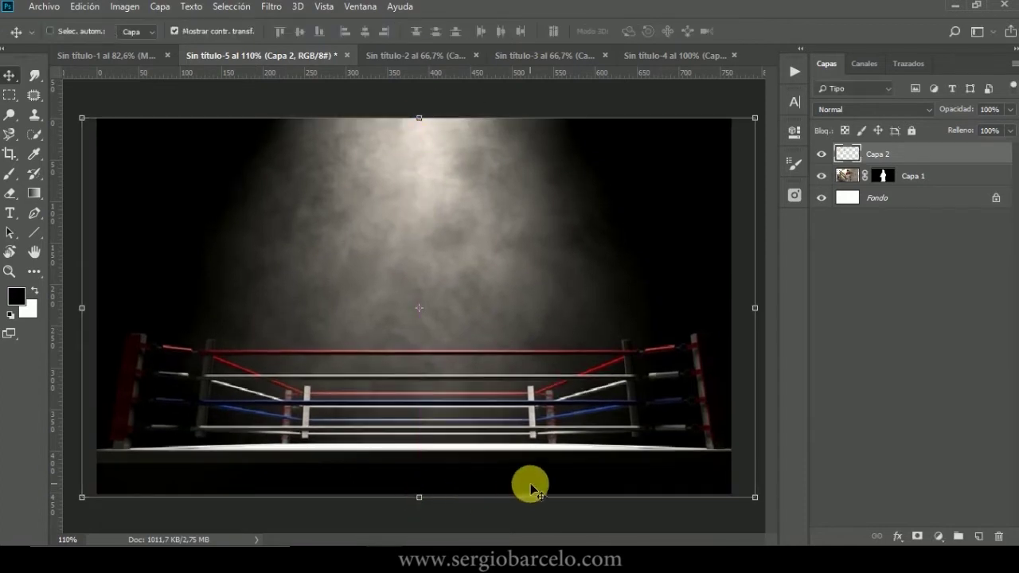
# - Place the boxing ring layer below the masked boxer layer and rename it "Ring Boxeo"
pyautogui.moveTo(876, 153); pyautogui.dragTo(883, 184)
pyautogui.doubleClick(881, 178)
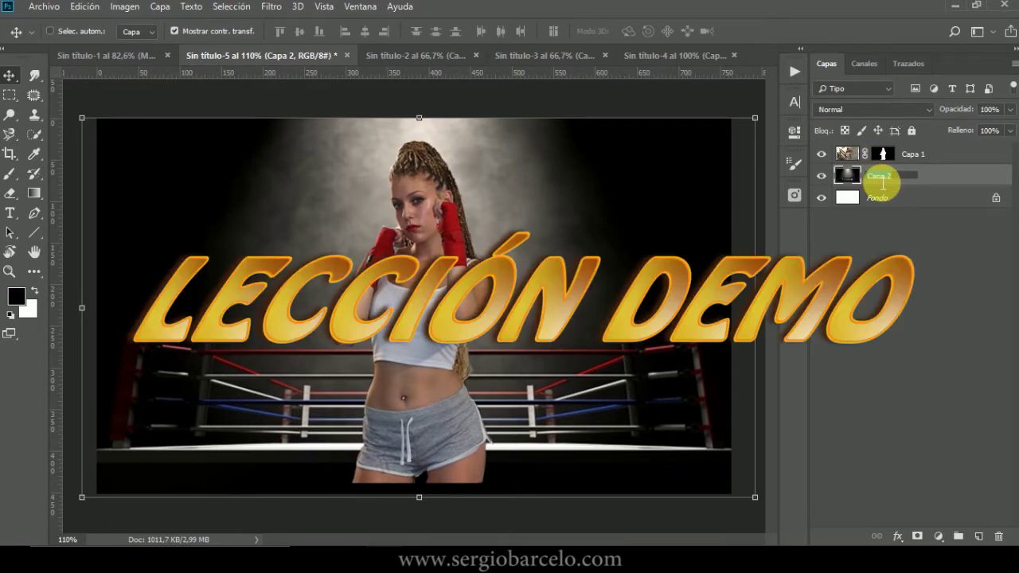
pyautogui.write('Ring Boxeo')
pyautogui.press('Return')
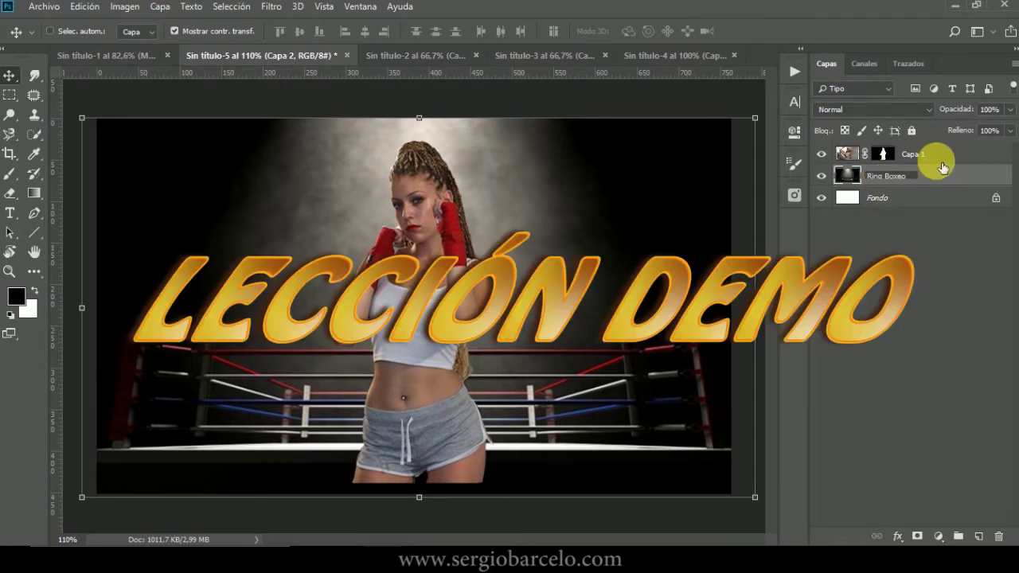
# - Rename the masked boxer layer Capa 1 as "Modelo"
pyautogui.click(924, 158)
pyautogui.doubleClick(914, 155)
pyautogui.write('Mod')
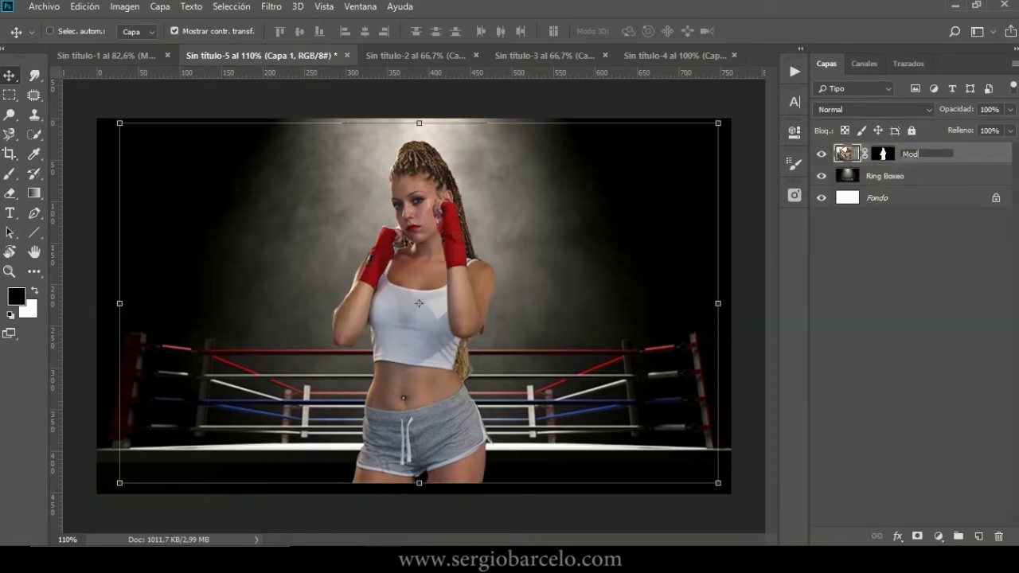
pyautogui.write('elo')
pyautogui.click(980, 158)
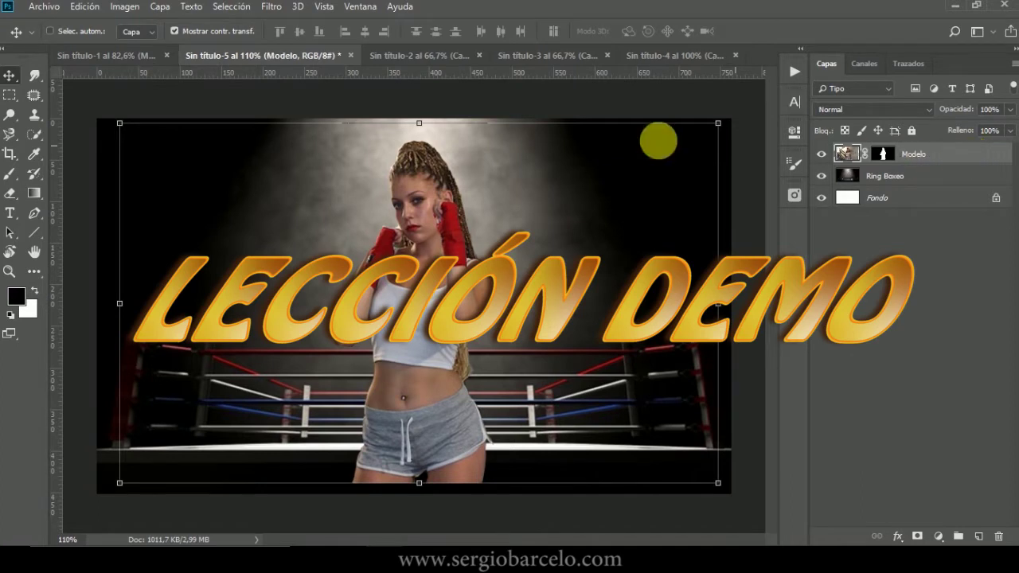
# - Copy the close-up punching photo from Sin título-2 into Sin título-5 above the Modelo layer and start transforming it
pyautogui.click(425, 56)
pyautogui.moveTo(425, 214); pyautogui.dragTo(378, 283)
pyautogui.scroll(-5, 236, 204)
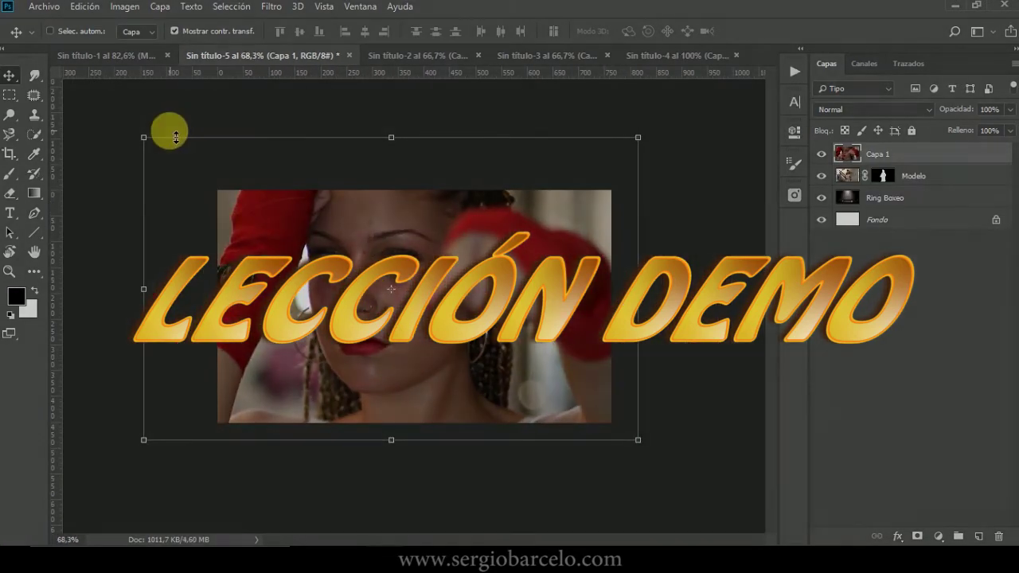
pyautogui.click(148, 139)
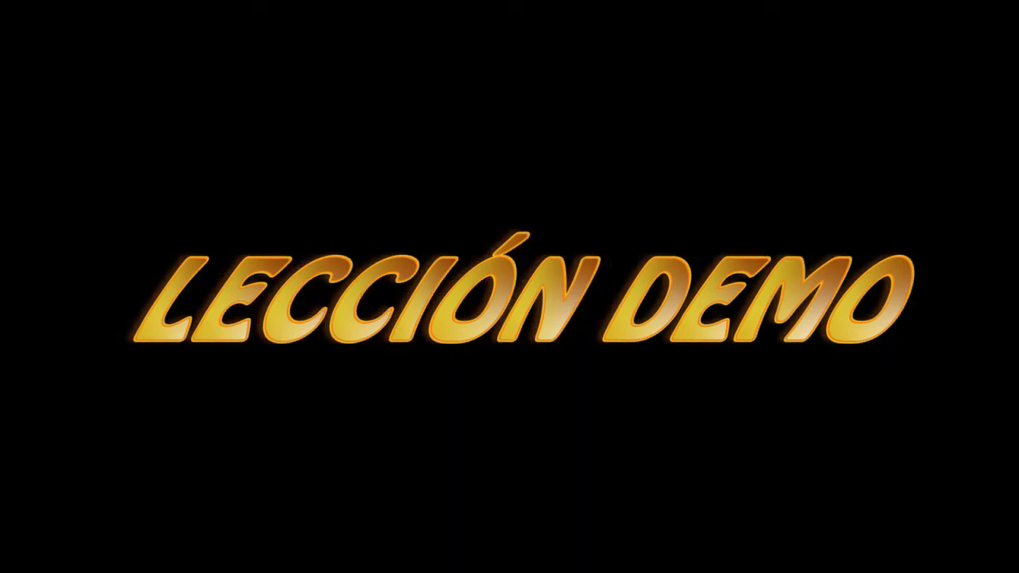